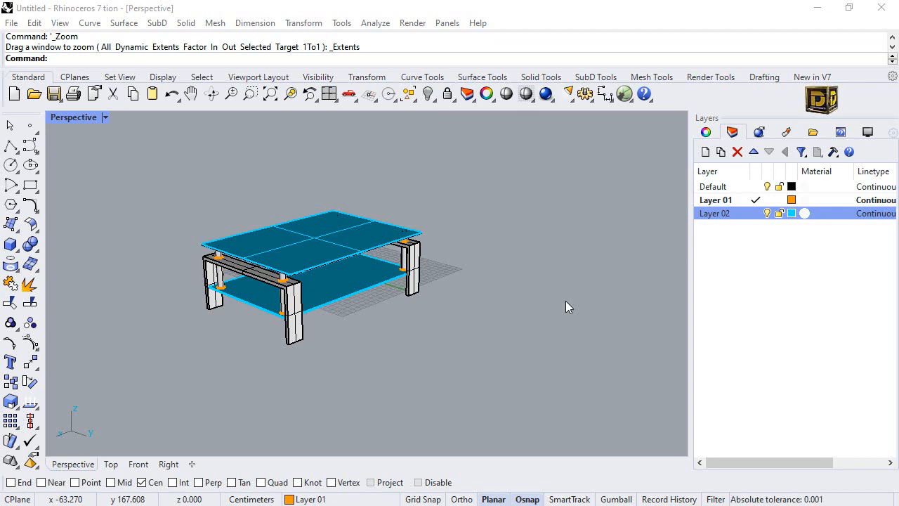
Step: Save the coffee table model as Untitled.3dm in the mesa de centro folder
right_drag(565, 300, 512, 249)
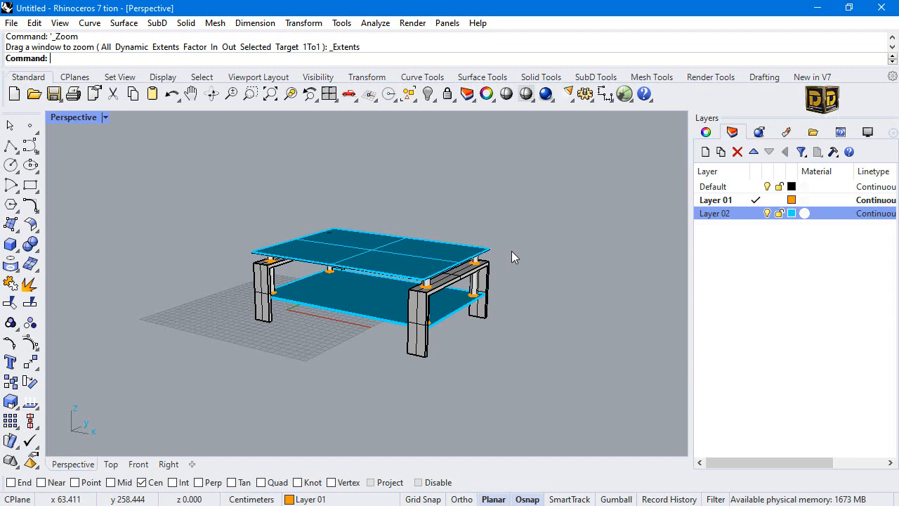
click(9, 25)
click(29, 138)
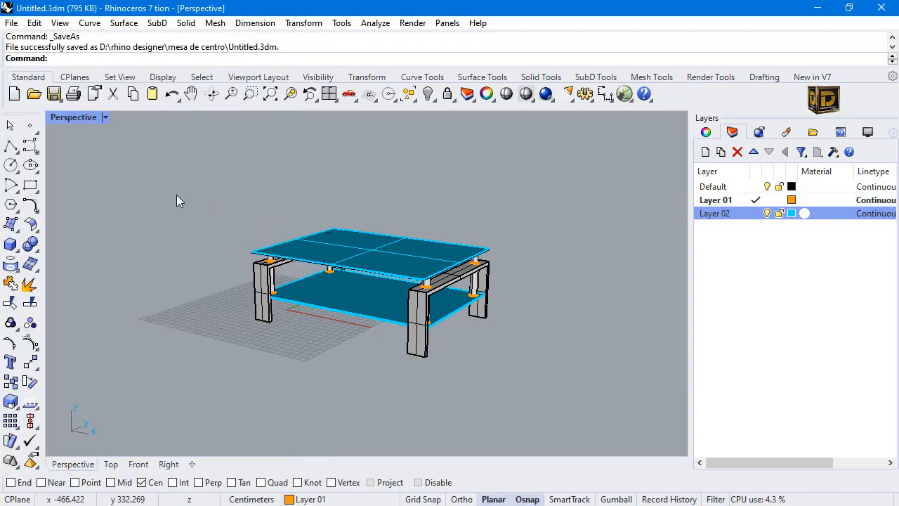
Step: Export the whole coffee table as a Rhino 5 3D model named render into the mesa de centro folder
drag(200, 196, 555, 371)
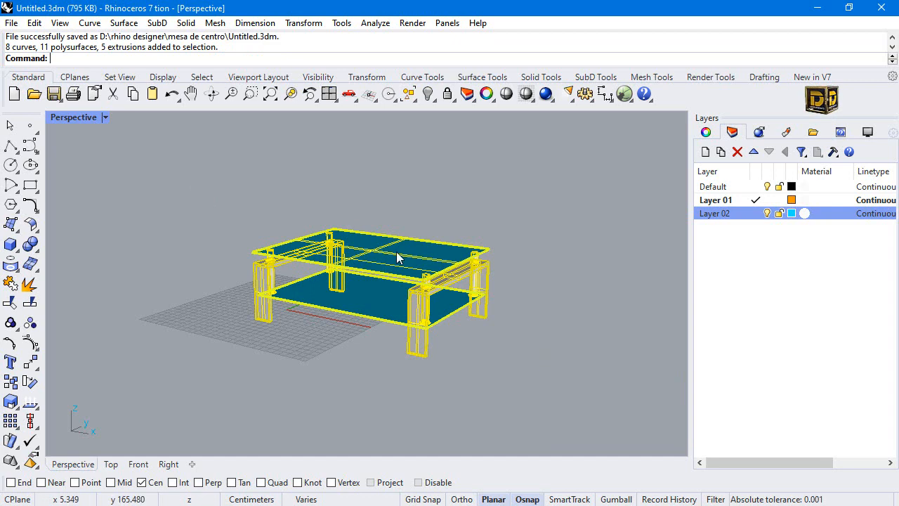
click(12, 26)
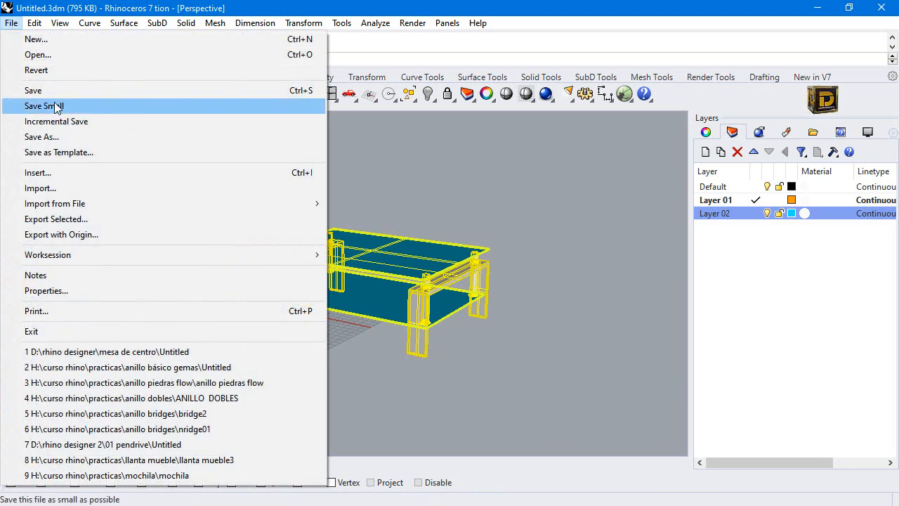
click(82, 219)
click(311, 275)
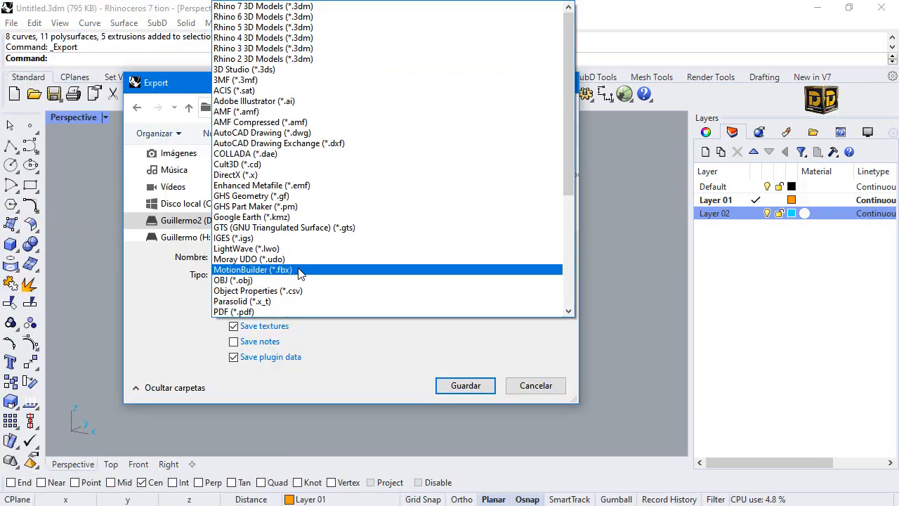
click(279, 26)
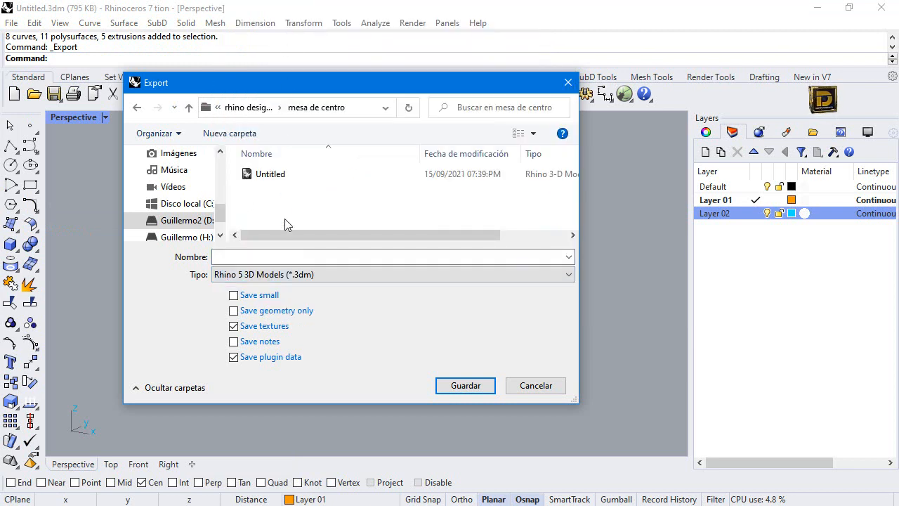
click(280, 256)
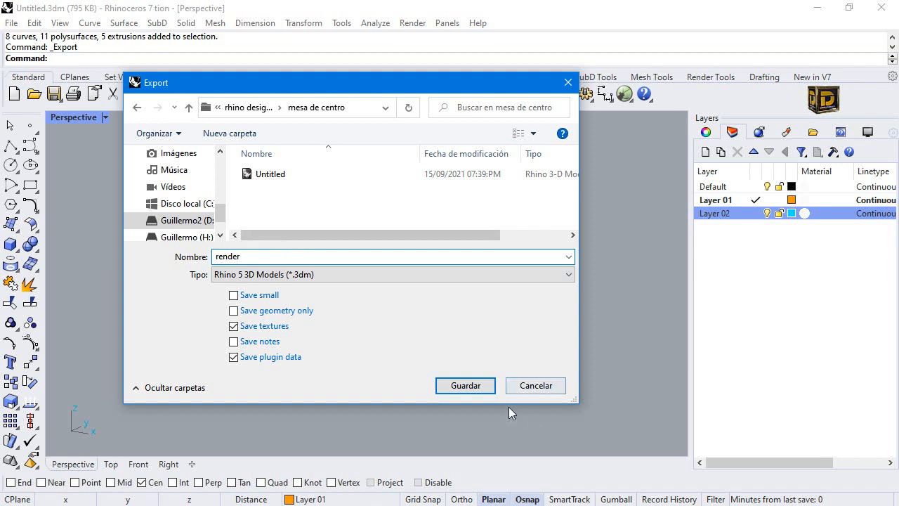
click(451, 389)
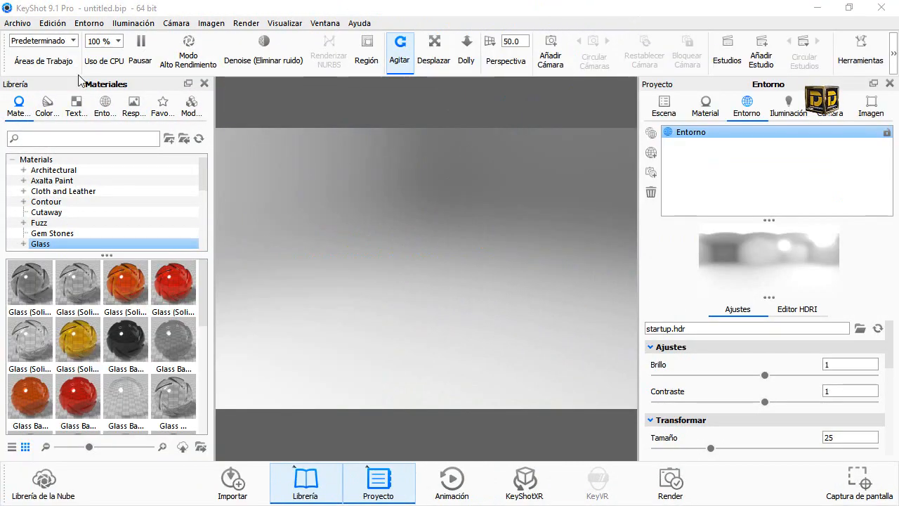
Step: Switch to KeyShot and import the render KeyShot document from the mesa de centro folder into the scene
click(18, 23)
click(38, 56)
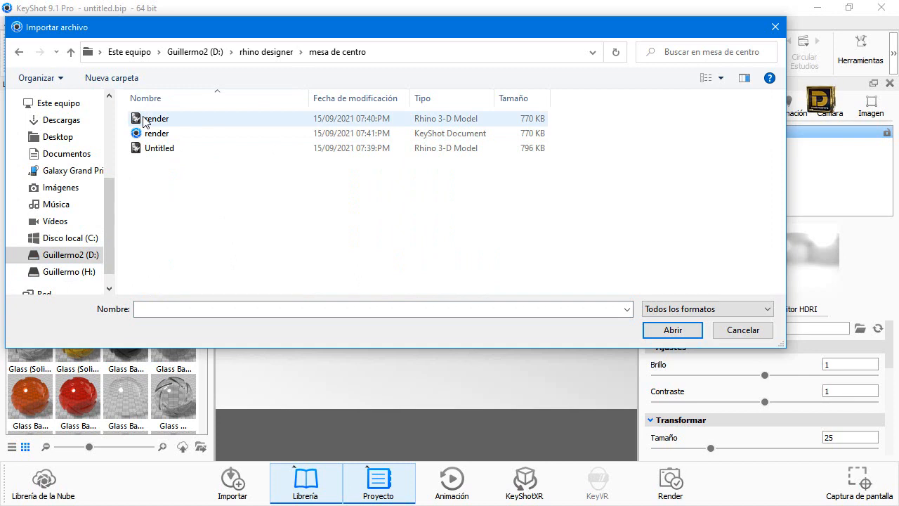
double_click(148, 133)
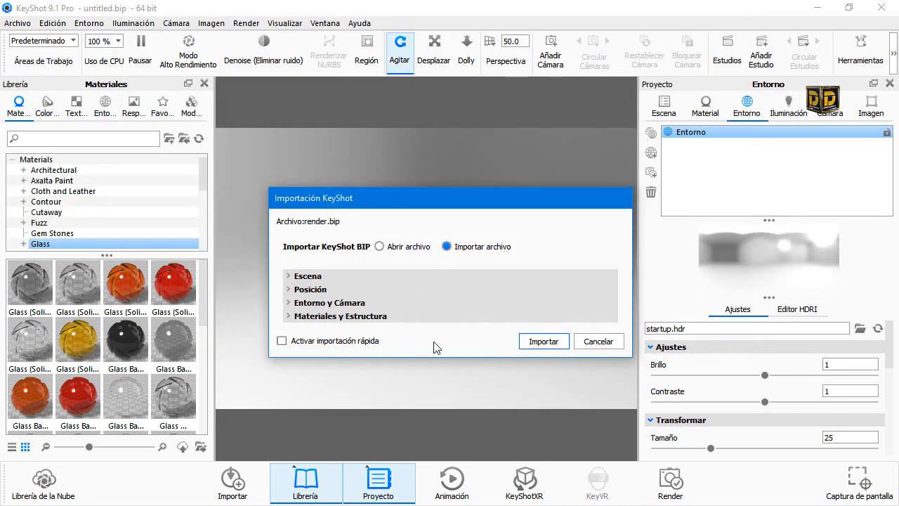
click(535, 342)
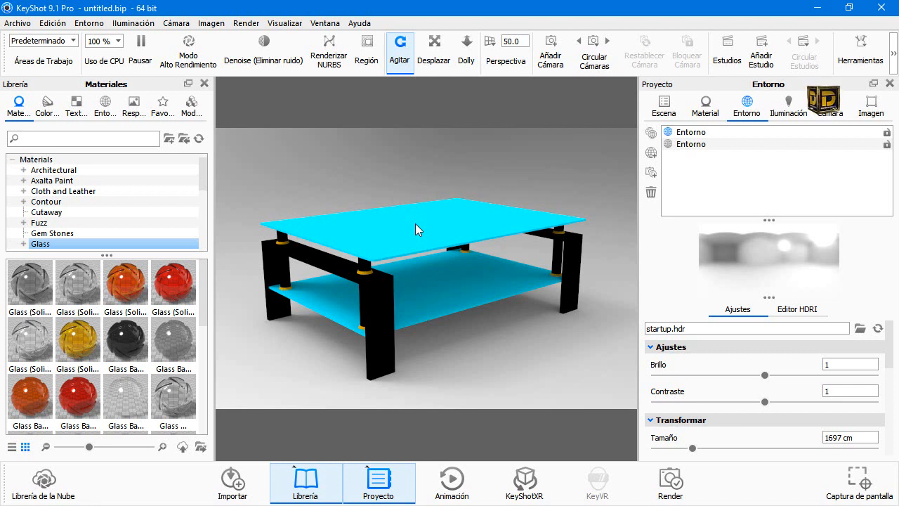
Step: Apply the Conference_Room_3k environment to the scene and switch the background to a plain colour
click(112, 106)
drag(83, 271, 235, 251)
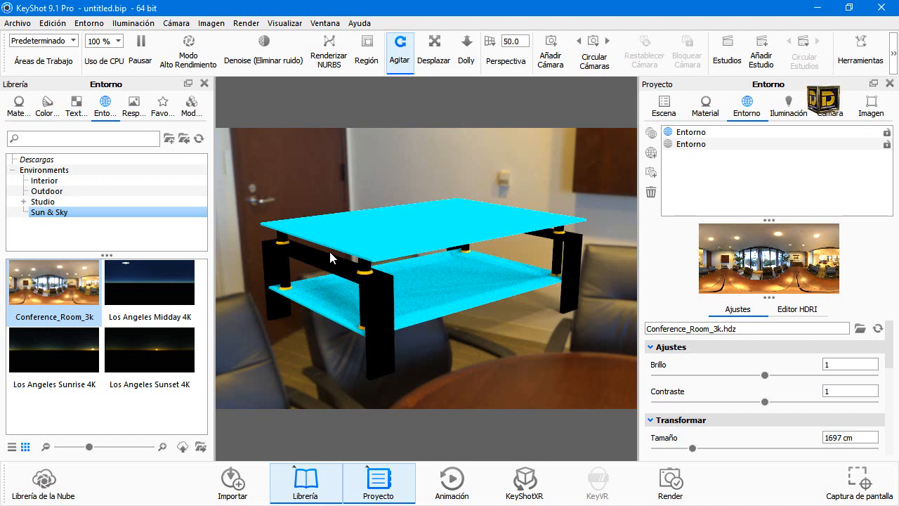
scroll(735, 381, down, 2)
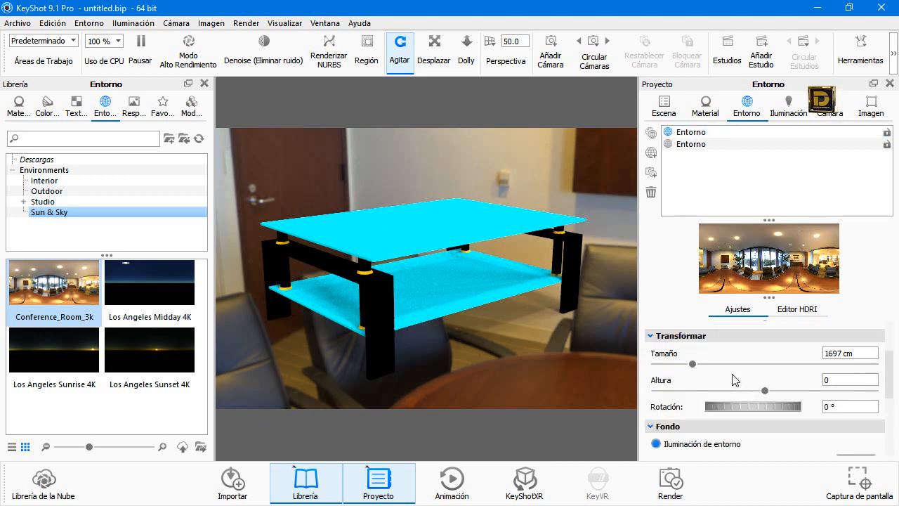
scroll(735, 380, down, 3)
click(678, 336)
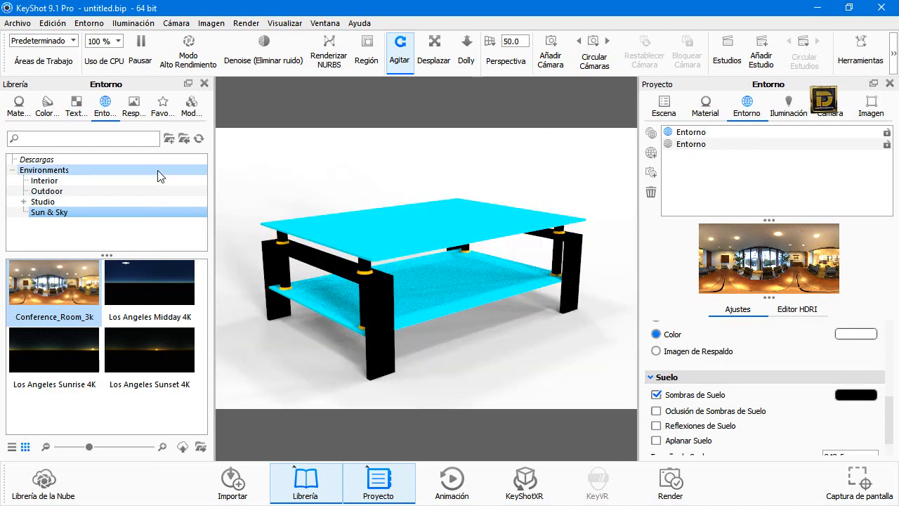
Step: Browse the library's backplate images in the fondos and Frontplates folders
click(134, 111)
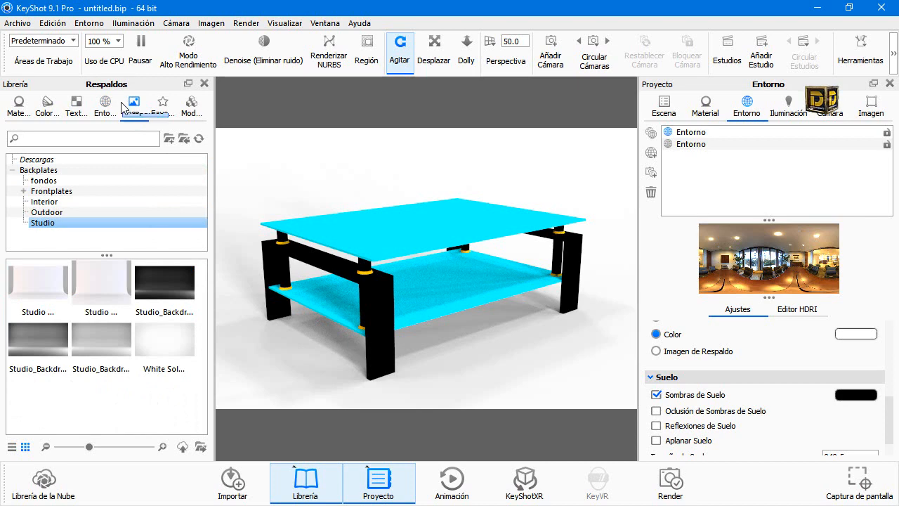
click(43, 180)
scroll(127, 330, down, 3)
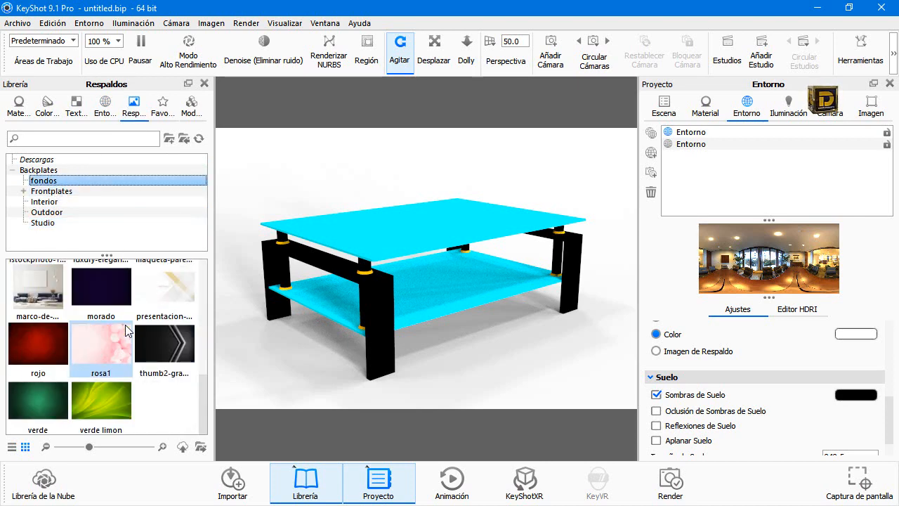
click(52, 191)
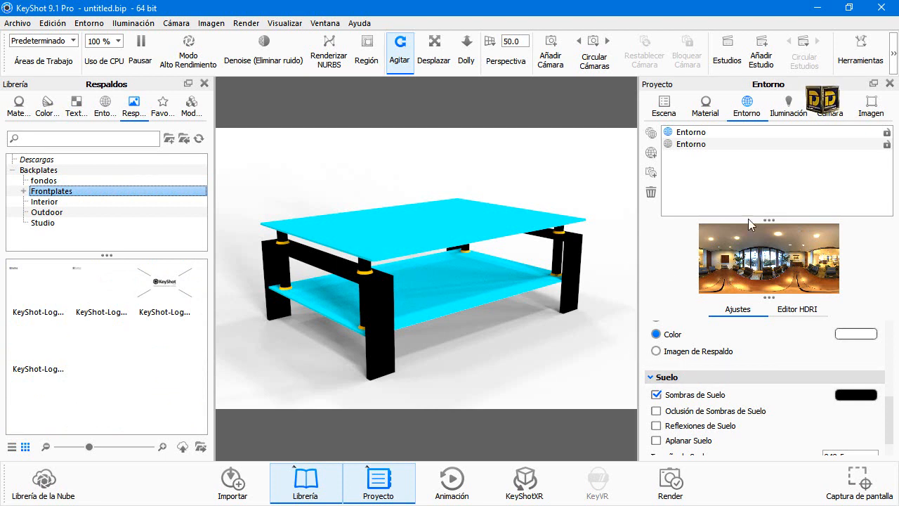
Step: Try a greyish background colour, #AA9F9F, behind the table
click(855, 334)
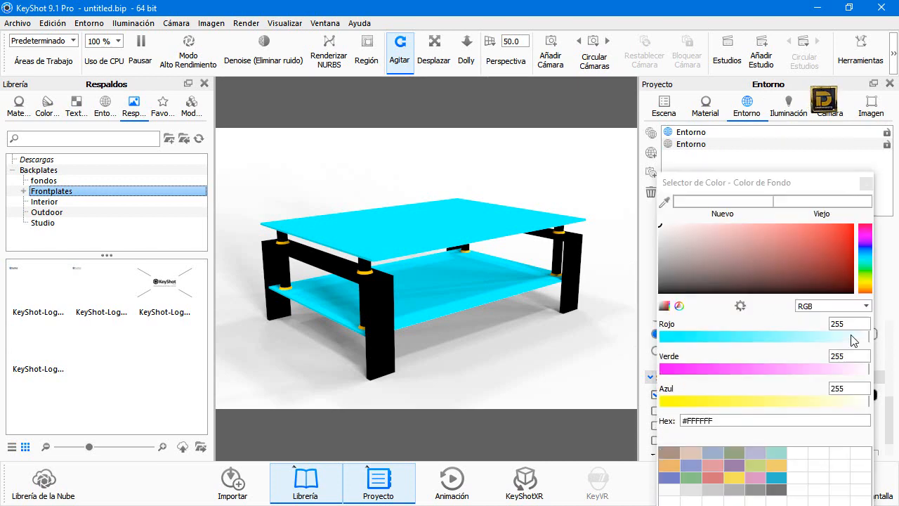
drag(787, 254, 683, 262)
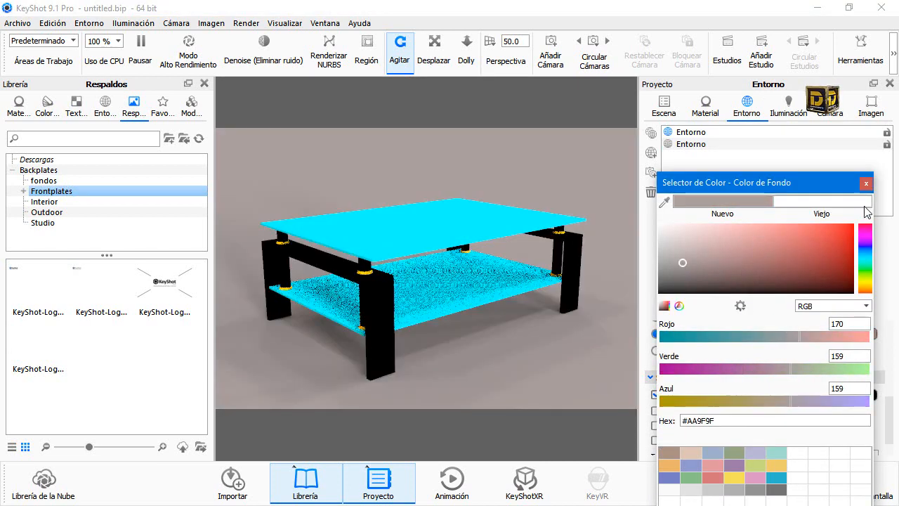
click(867, 183)
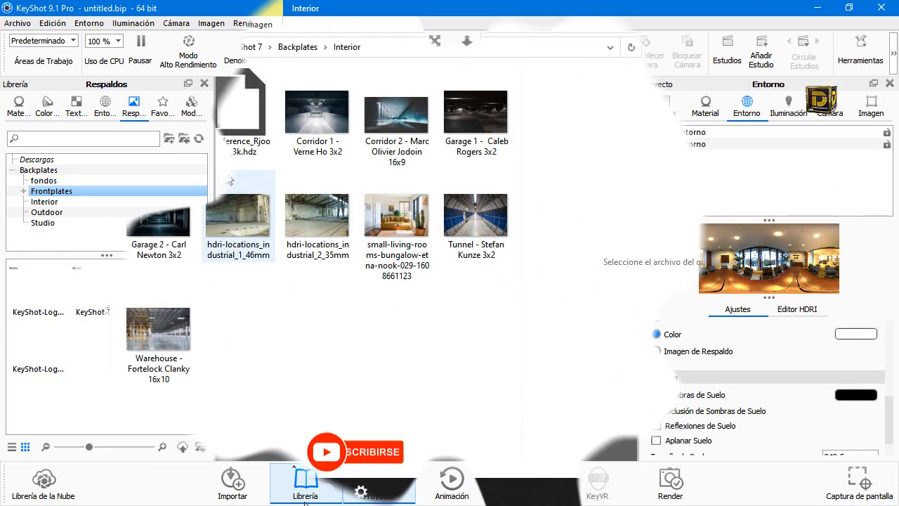
Step: Use the 13241_t_soggiorno-moderno-scavolini living room picture from the Interior folder as the scene's backplate
click(404, 223)
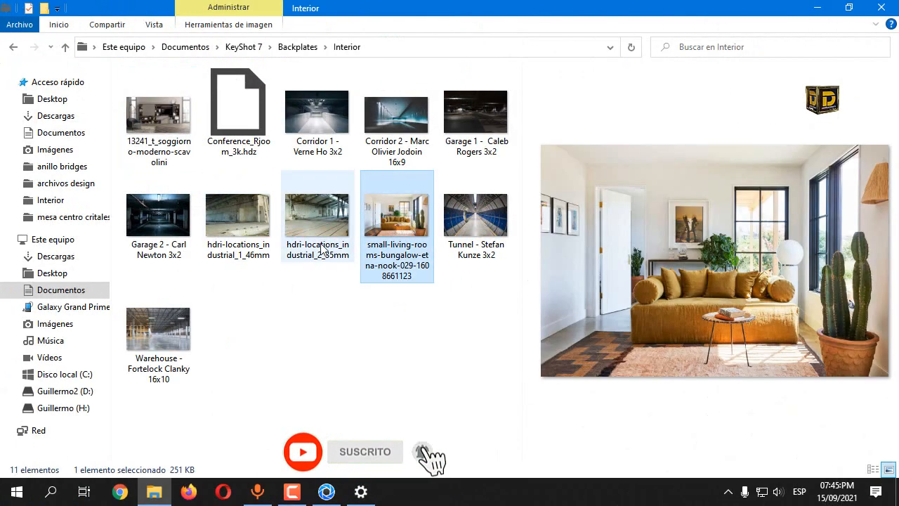
click(168, 120)
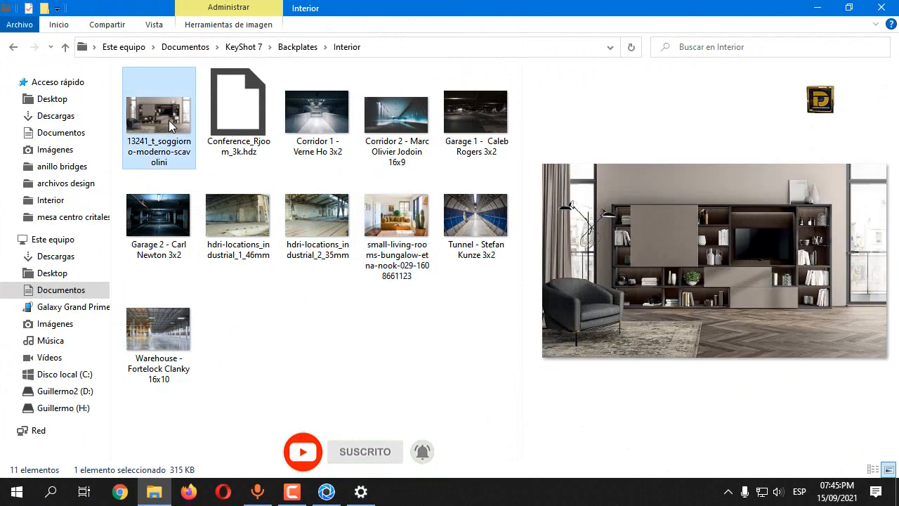
drag(151, 105, 404, 174)
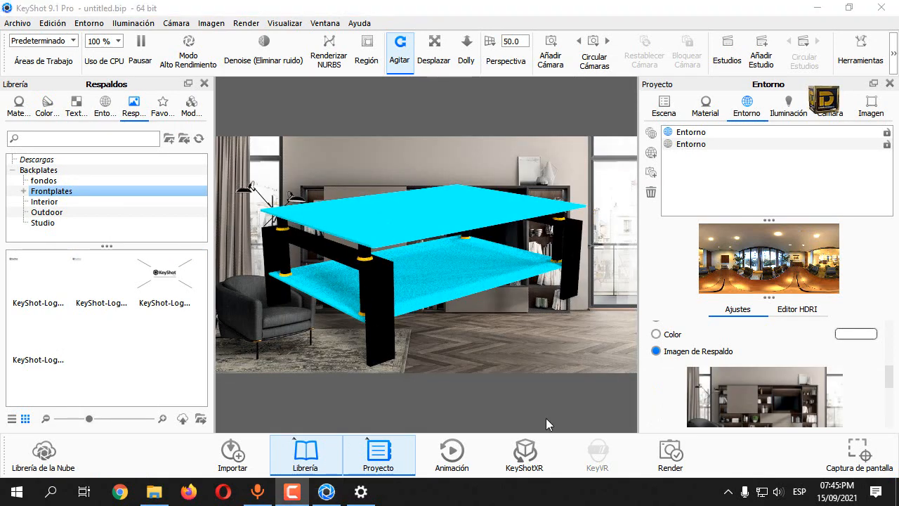
Step: Adjust the camera so the table appears small and upright on the living room floor in front of the shelving unit
drag(366, 278, 395, 261)
middle_drag(417, 267, 435, 329)
scroll(434, 329, up, 2)
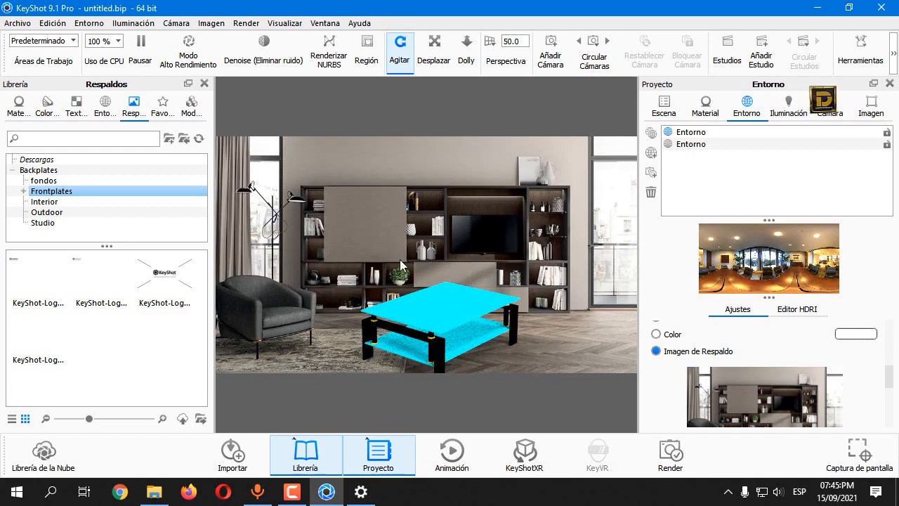
drag(323, 331, 472, 369)
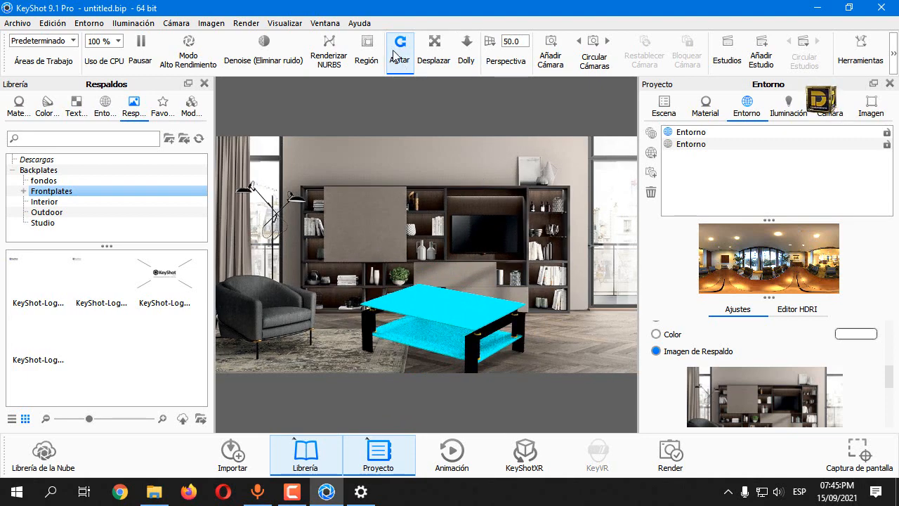
drag(516, 288, 451, 322)
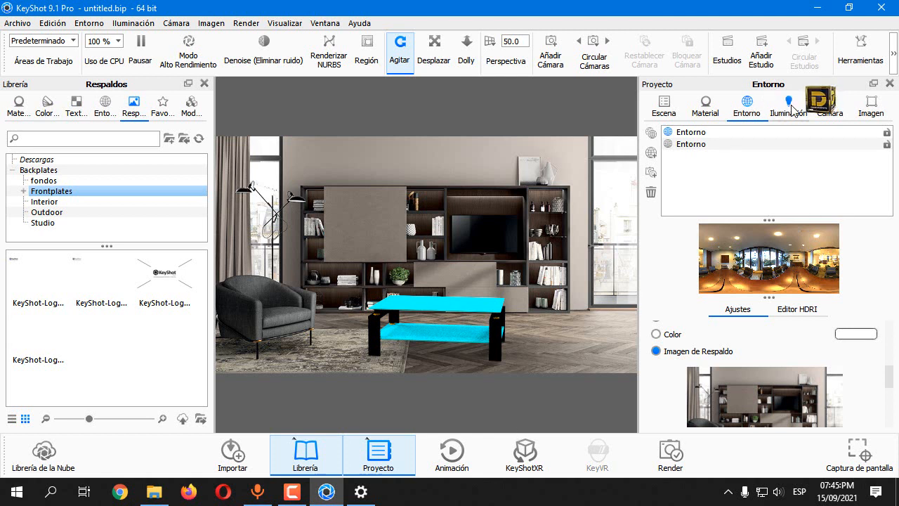
Step: Turn on ground reflections and rotate the table to an angled, nearly eye-level view on the room's floor
scroll(701, 357, down, 5)
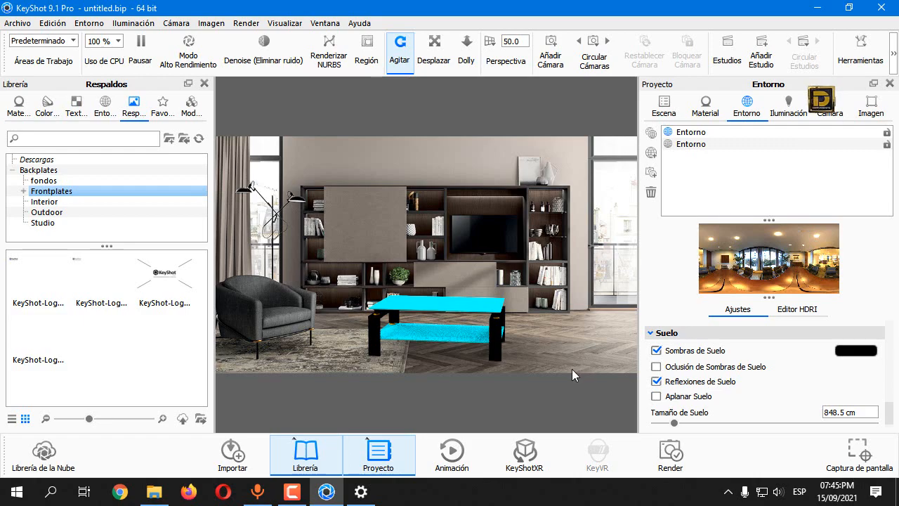
drag(432, 350, 437, 325)
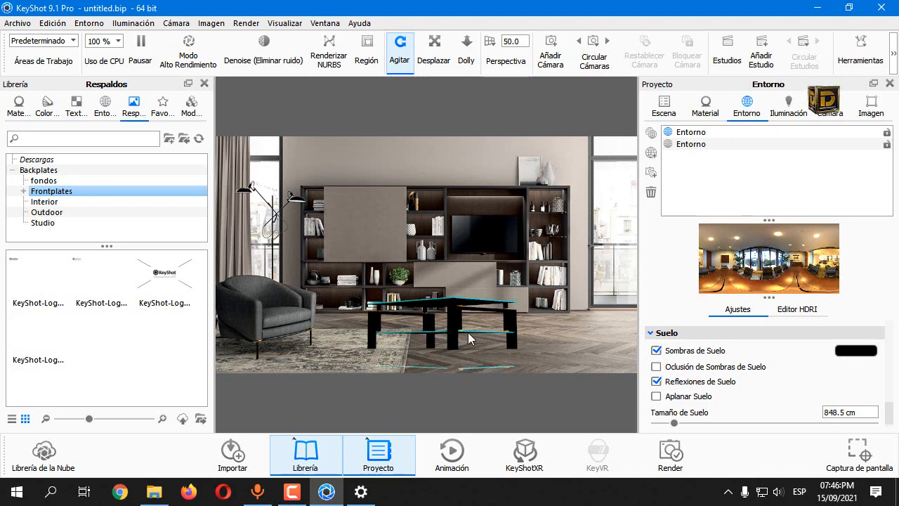
drag(455, 335, 397, 341)
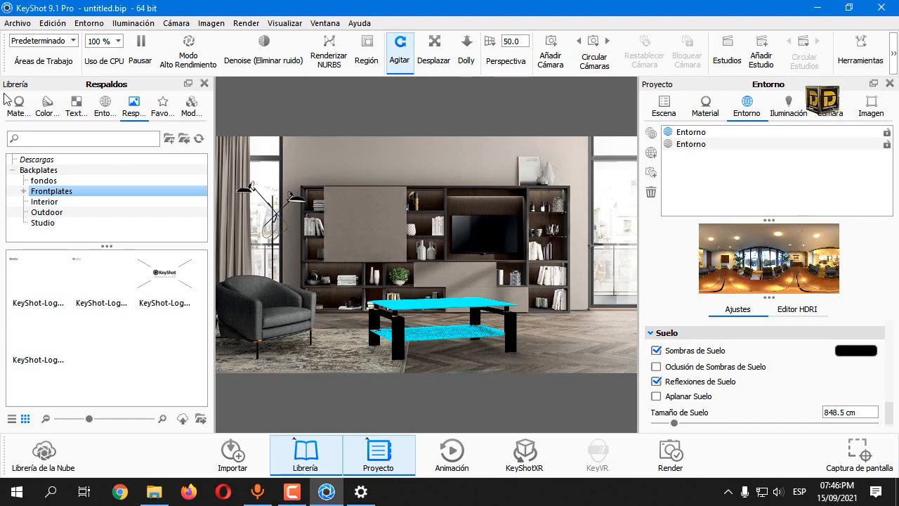
Step: Apply the dark Wood Planks material from the Wood library to the table's legs
click(18, 105)
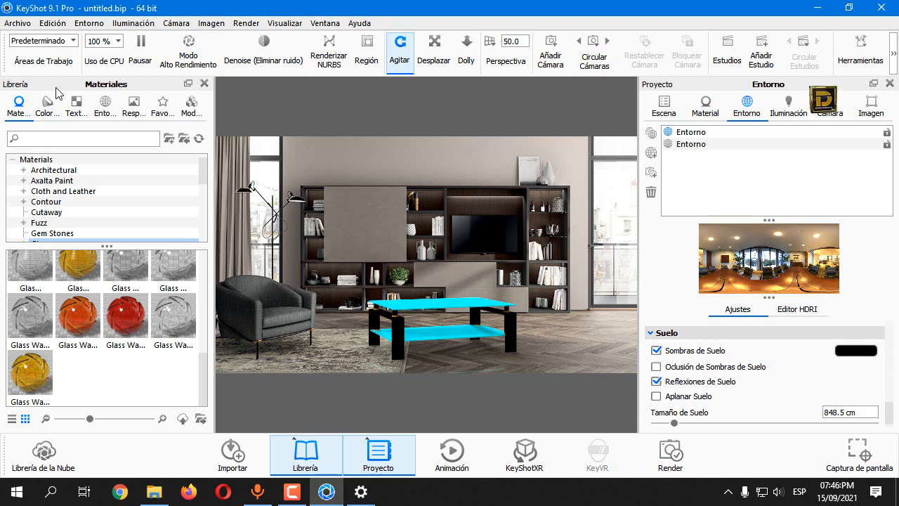
scroll(81, 193, down, 5)
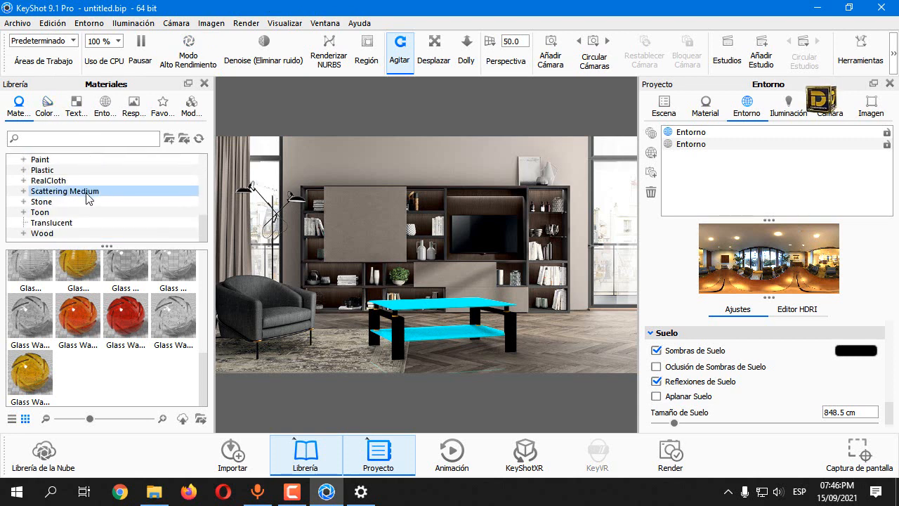
click(42, 233)
drag(123, 368, 401, 348)
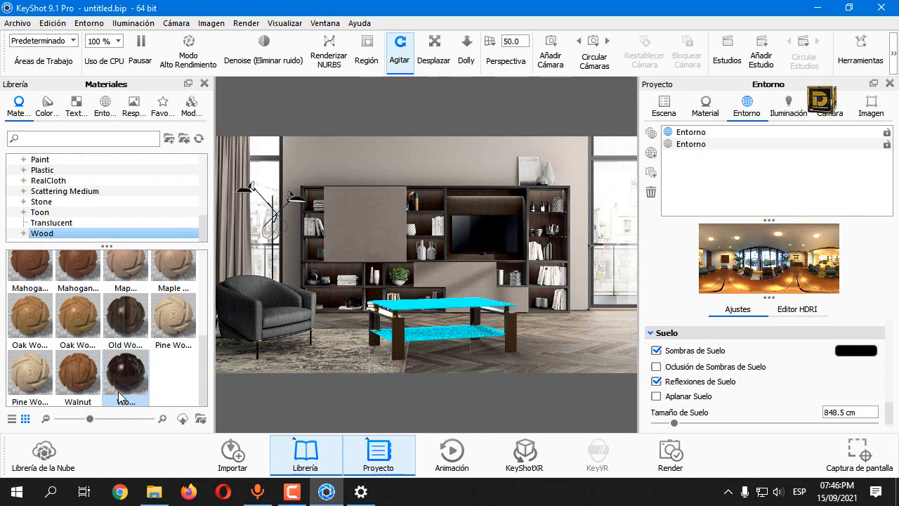
mouse_move(118, 392)
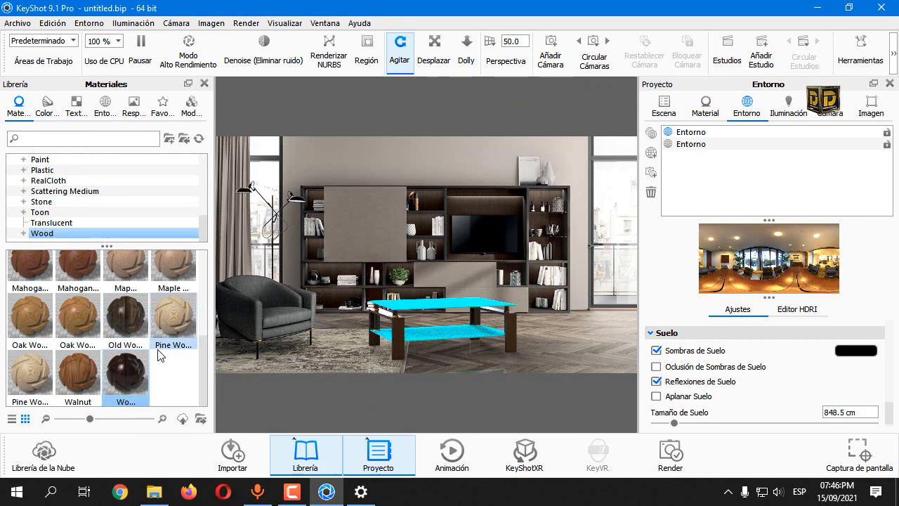
Step: Show the legs' Wood Planks material properties and reframe the table slightly smaller and from a lower angle
click(705, 107)
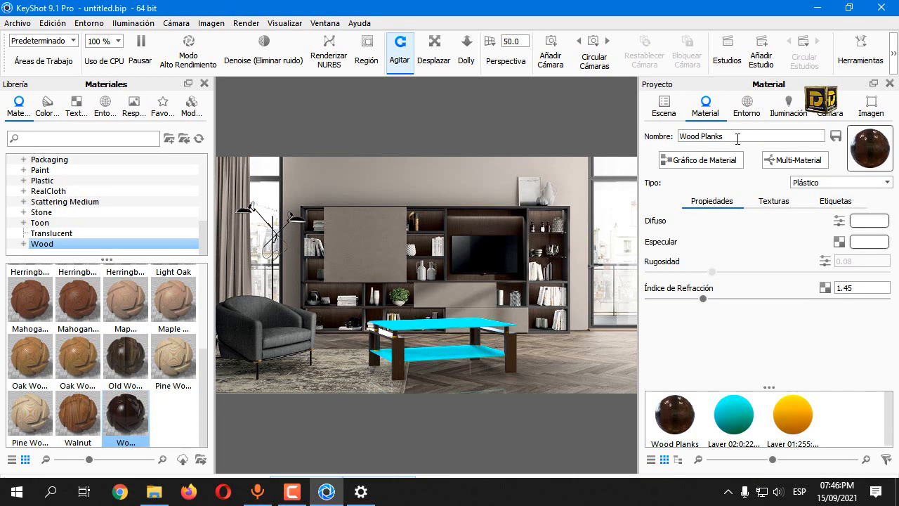
drag(77, 301, 398, 377)
drag(476, 355, 466, 330)
scroll(424, 297, down, 5)
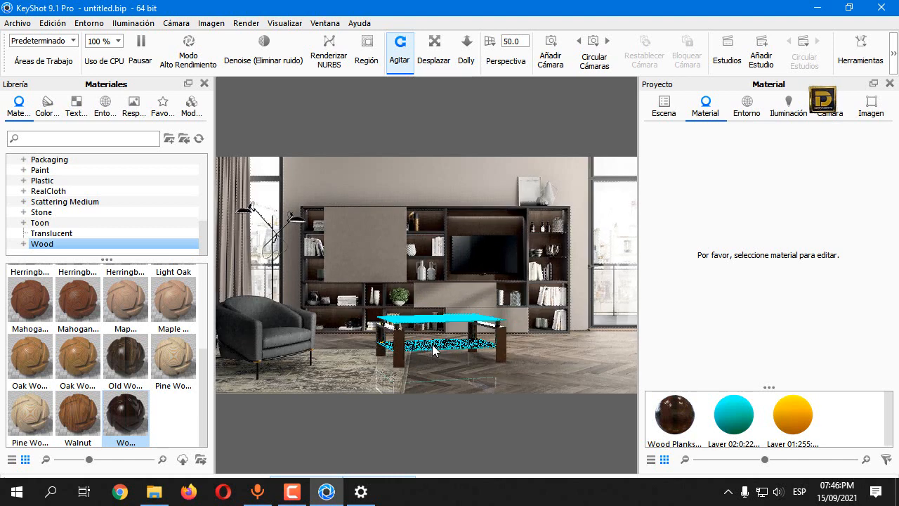
Step: Apply a Glass Heavy material from the Glass library to the table's cyan top and lower shelf
scroll(442, 330, up, 2)
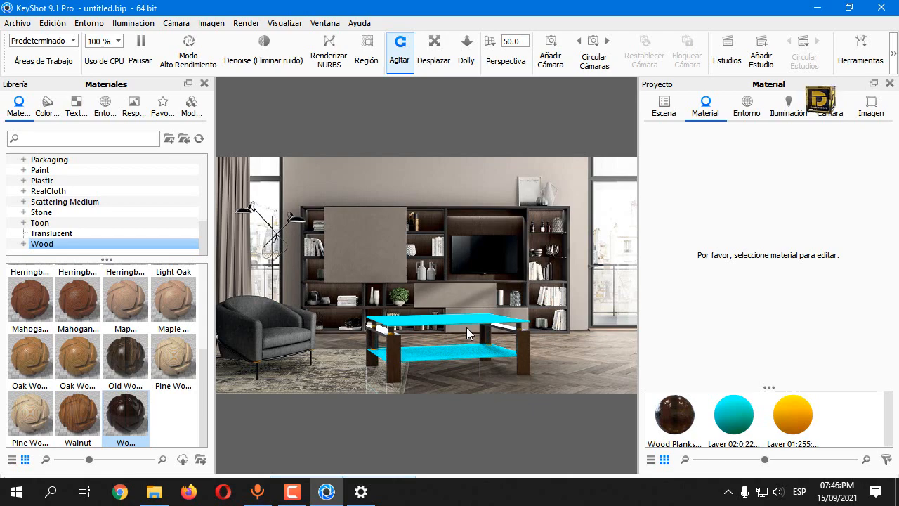
drag(465, 328, 427, 332)
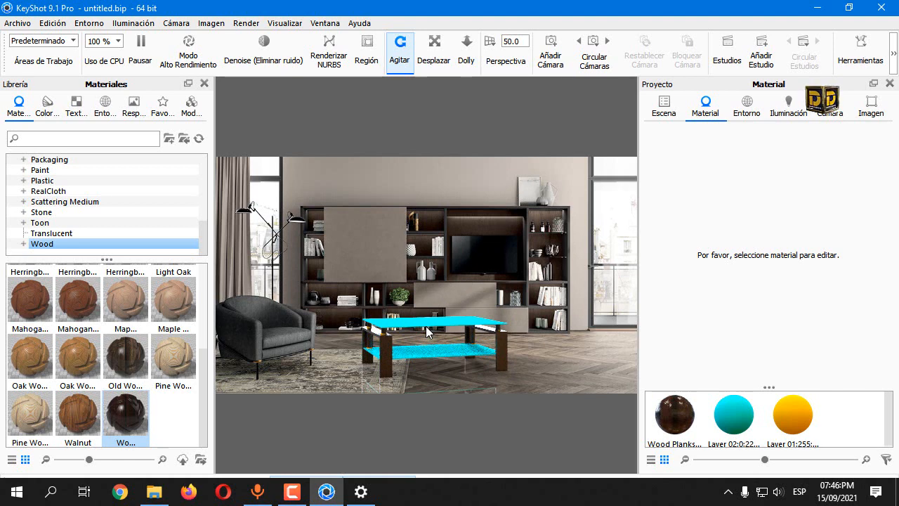
scroll(57, 203, up, 6)
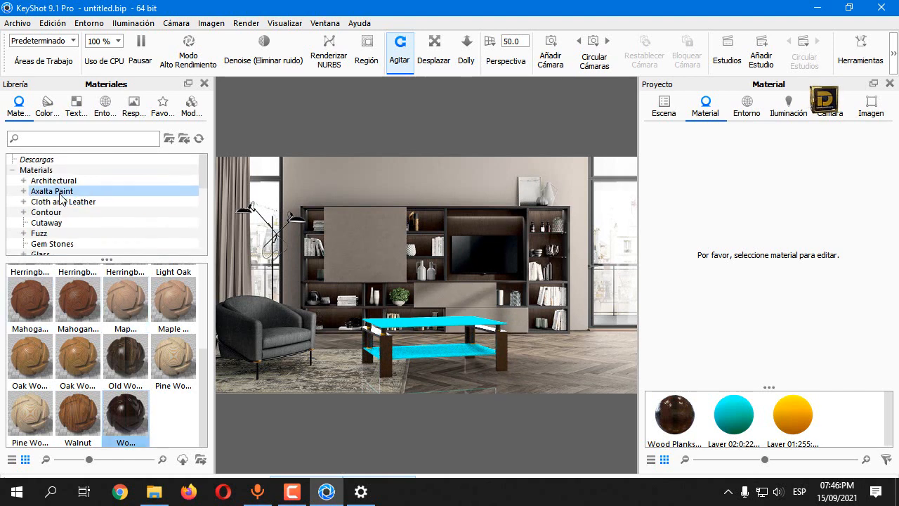
scroll(51, 230, down, 1)
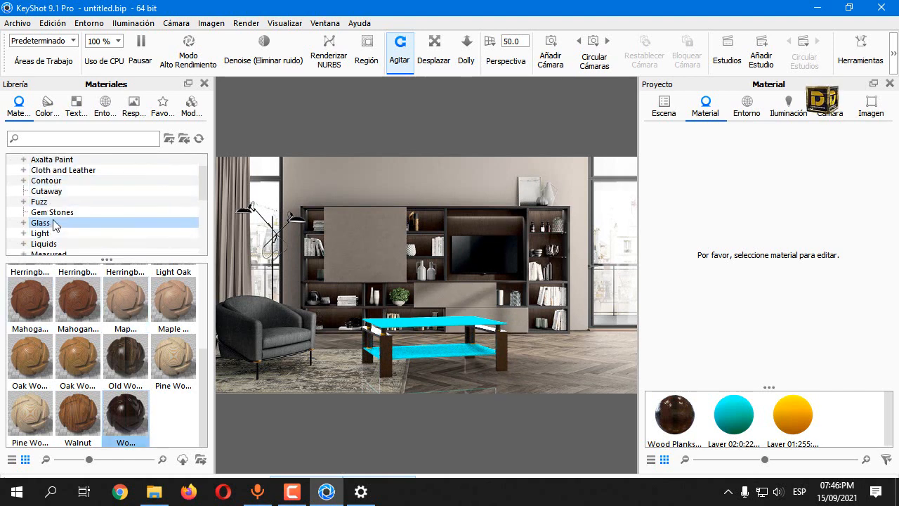
click(56, 224)
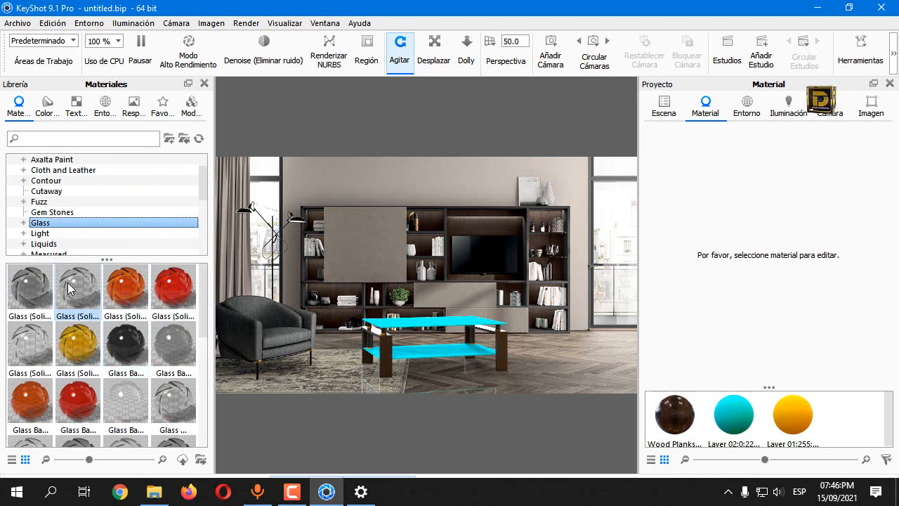
drag(72, 287, 117, 326)
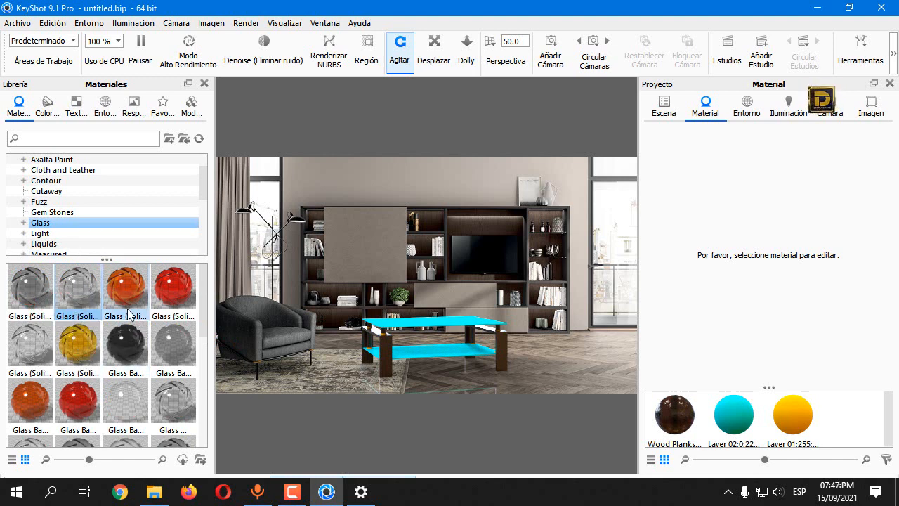
scroll(175, 339, down, 3)
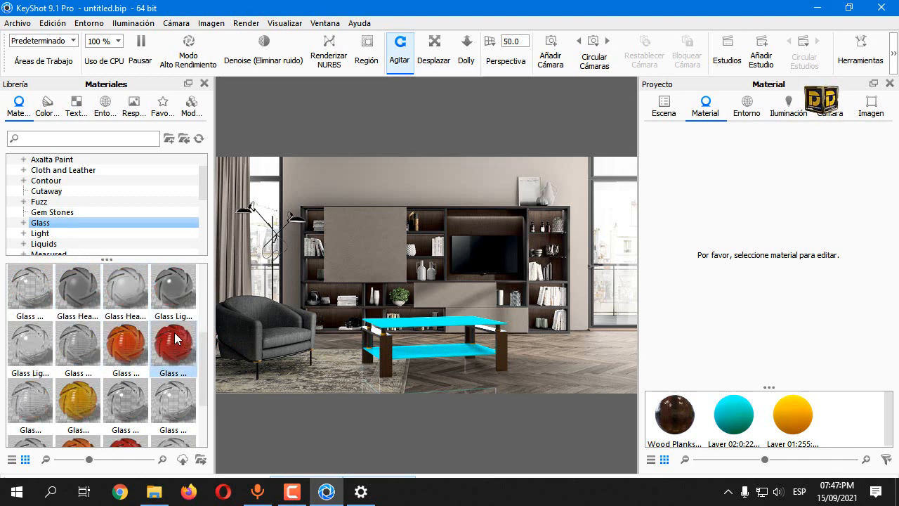
scroll(175, 339, up, 3)
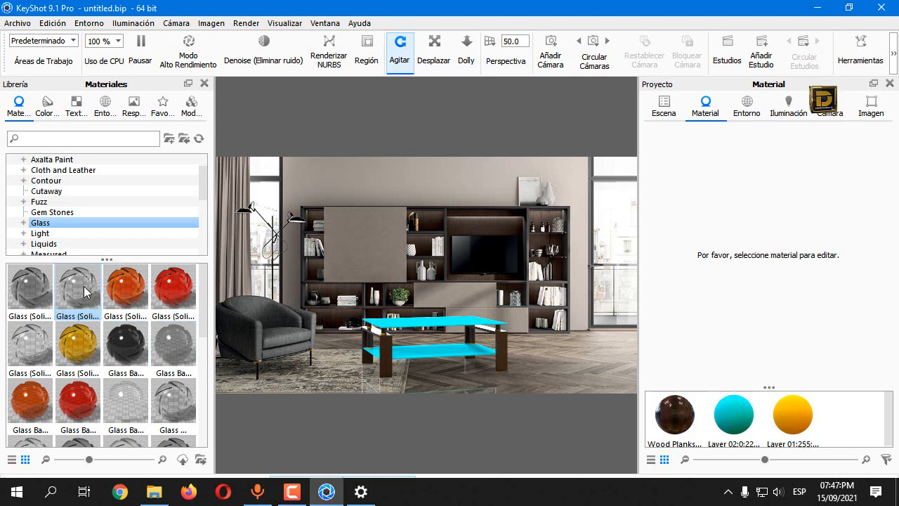
scroll(175, 370, down, 3)
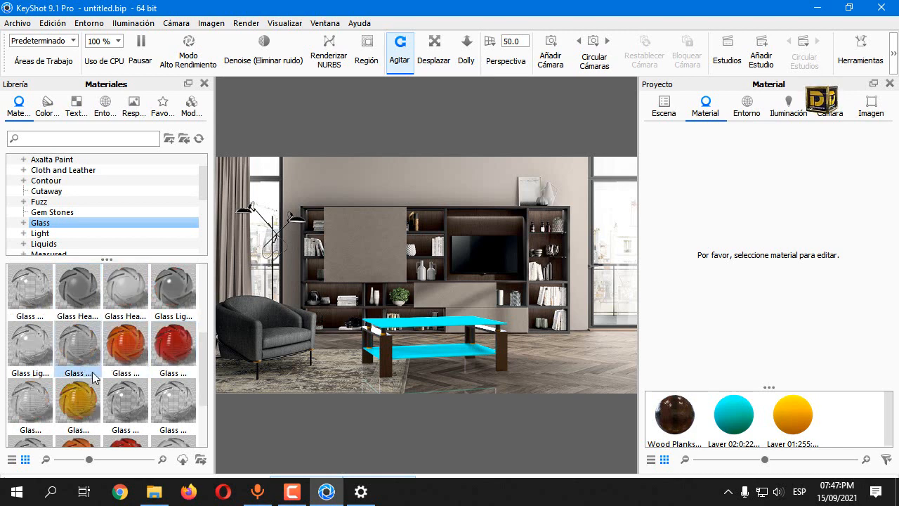
scroll(137, 324, up, 3)
scroll(137, 323, down, 2)
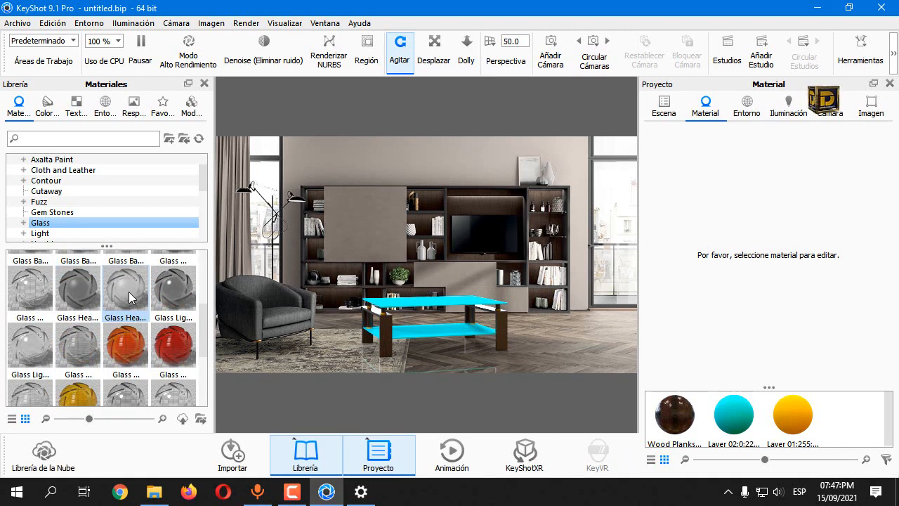
drag(128, 299, 496, 375)
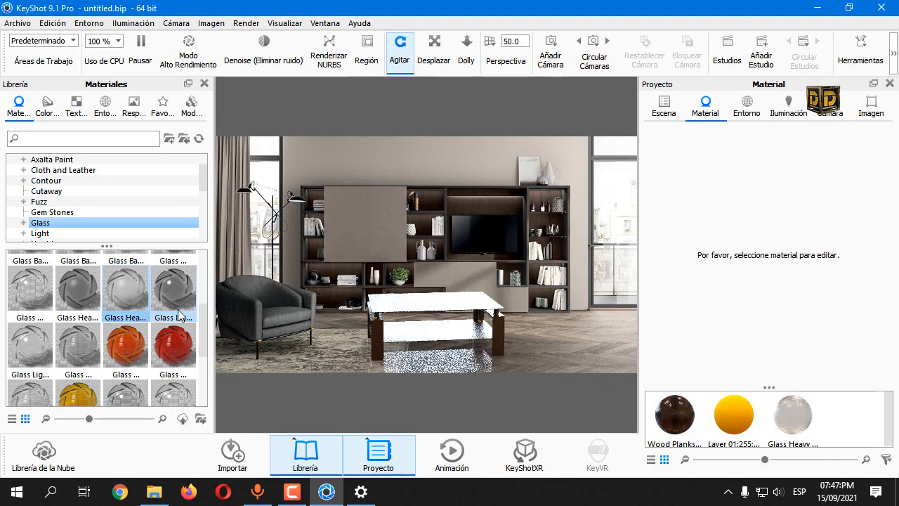
drag(180, 315, 365, 333)
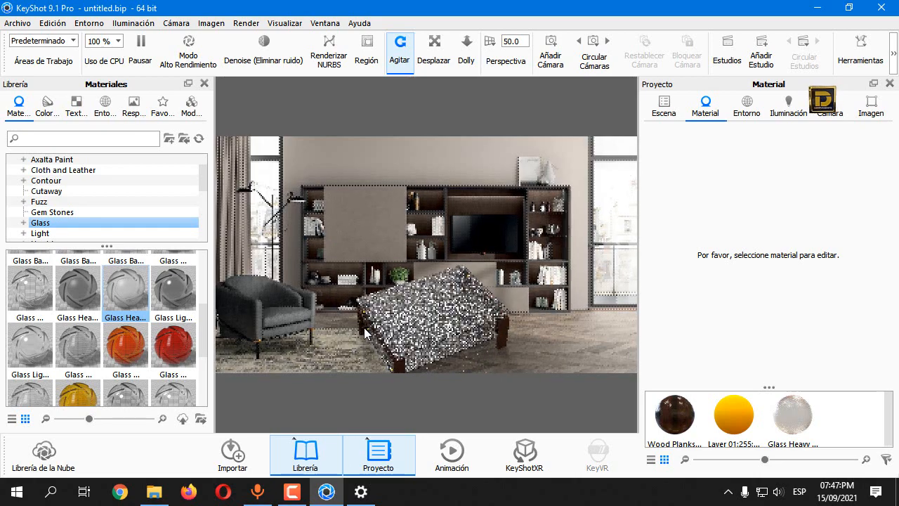
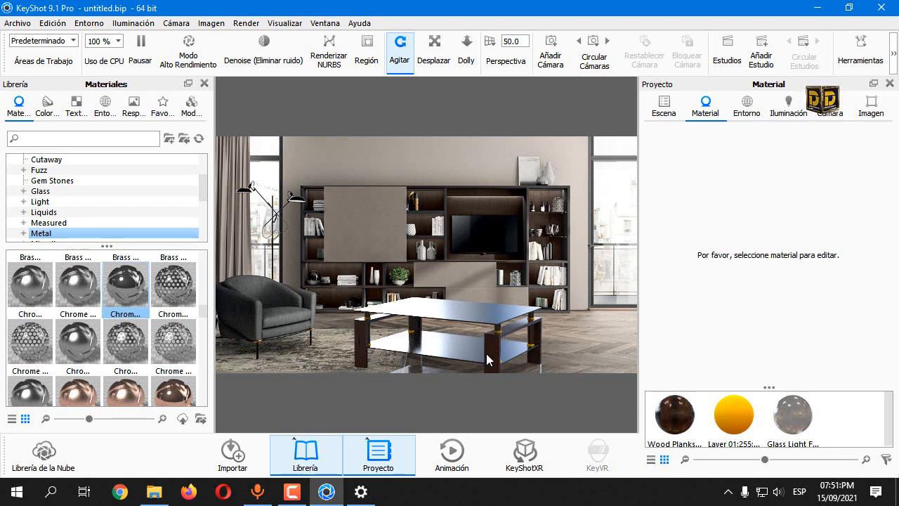
Step: Unlink the Wood Planks material on the table's two front legs
right_click(492, 347)
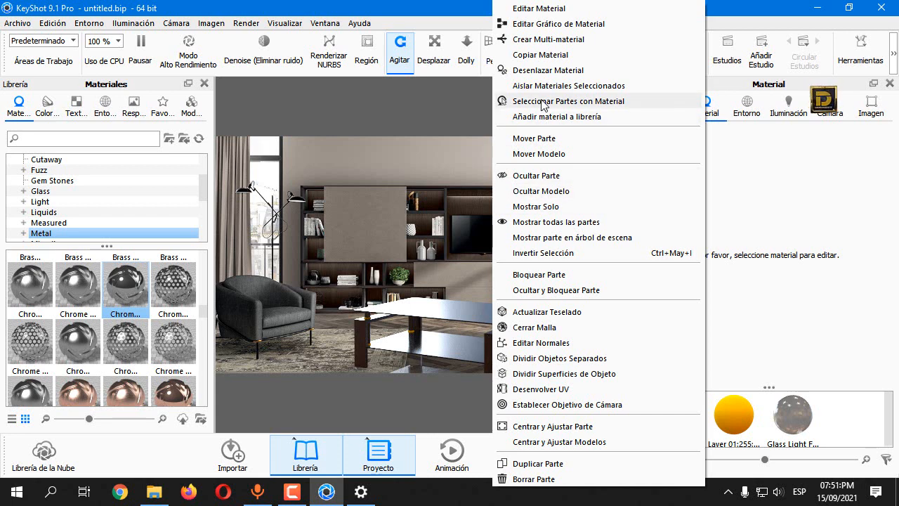
click(544, 70)
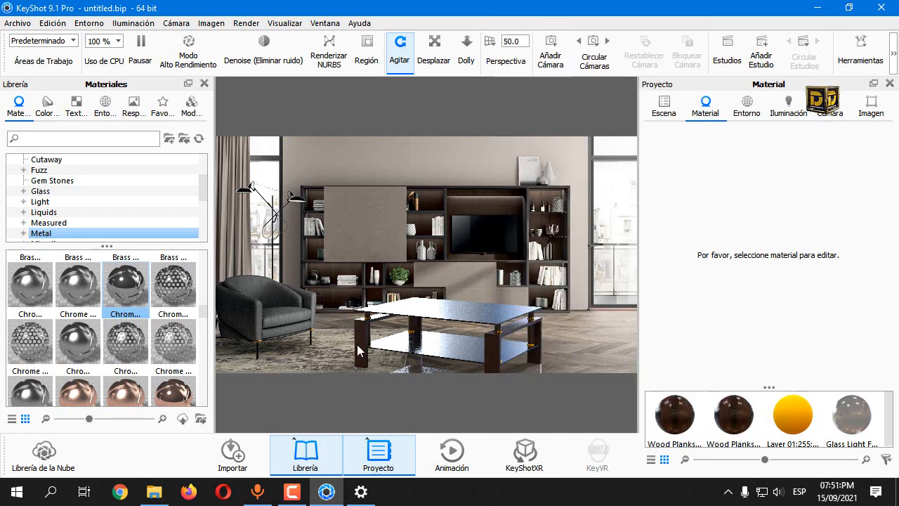
right_click(359, 351)
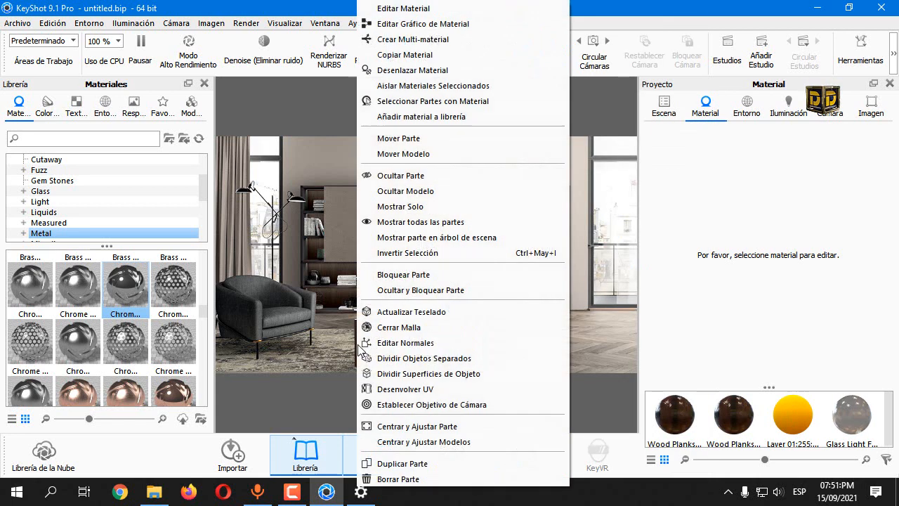
click(418, 71)
Step: Apply the Chrome Polished material from the Metal library to the table's gold supports, linking it to the identical material already in use
drag(125, 285, 499, 327)
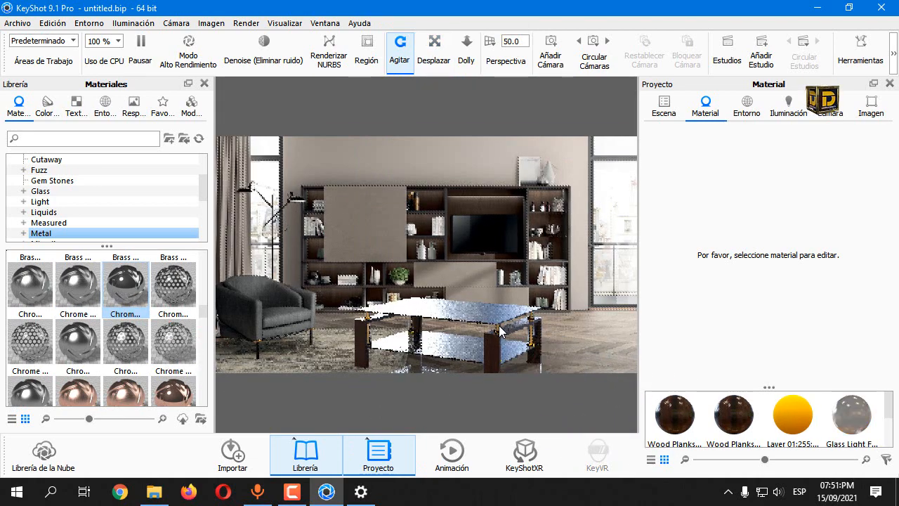
scroll(487, 338, up, 4)
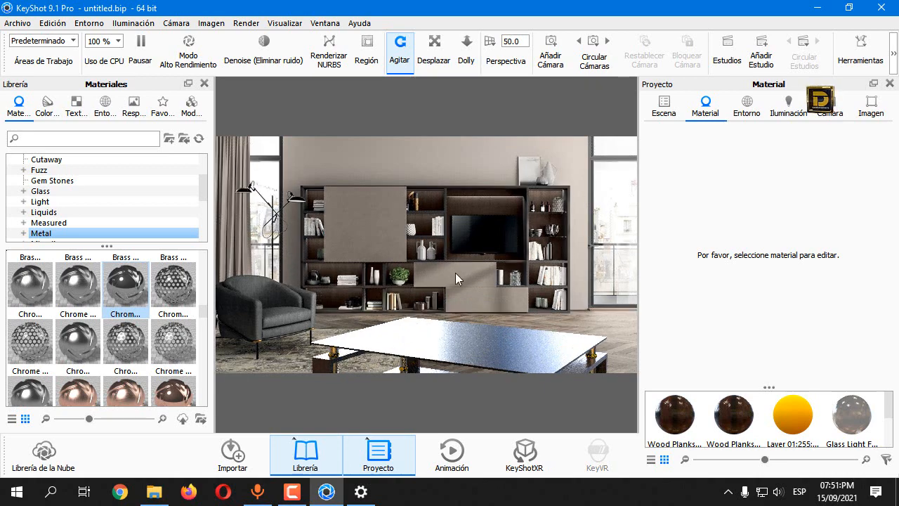
drag(125, 284, 537, 305)
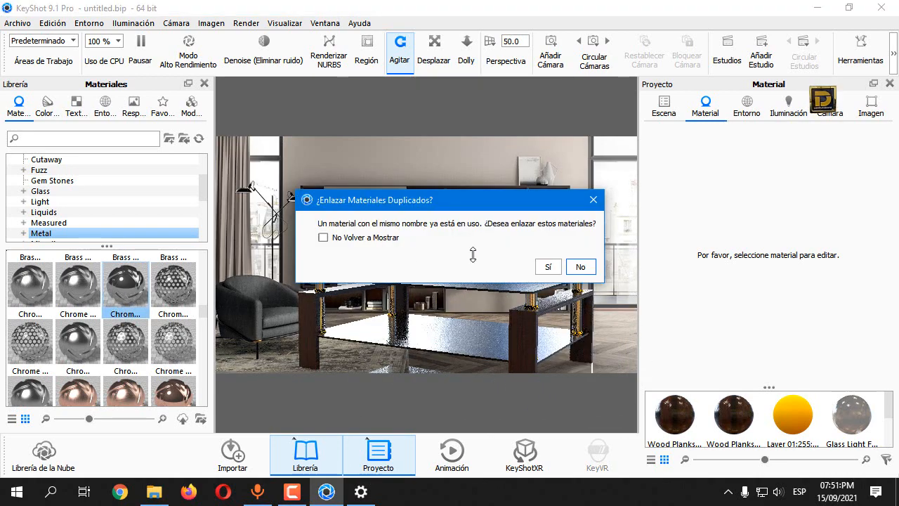
click(549, 265)
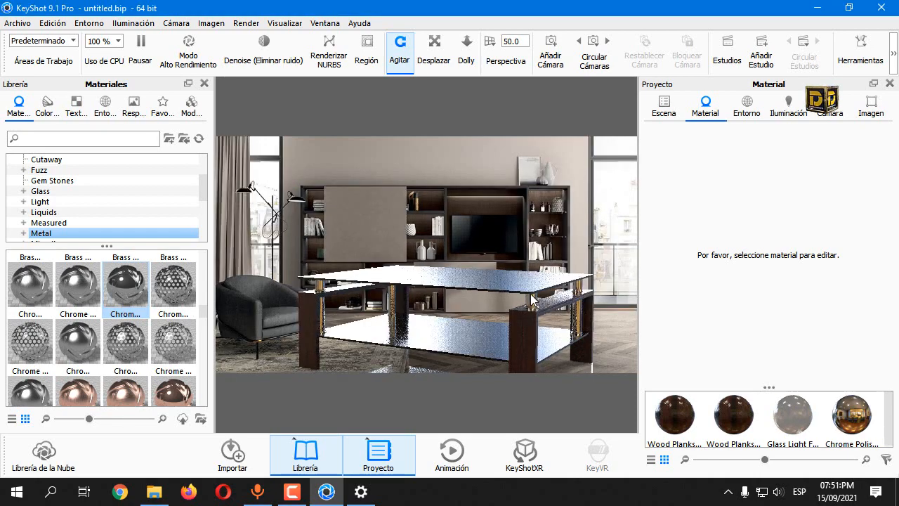
Step: Reframe the whole table smaller and at an angle on the floor, and set the supports' Chrome Polished roughness to 0.0063
scroll(446, 333, down, 4)
middle_drag(444, 275, 413, 328)
drag(413, 328, 383, 323)
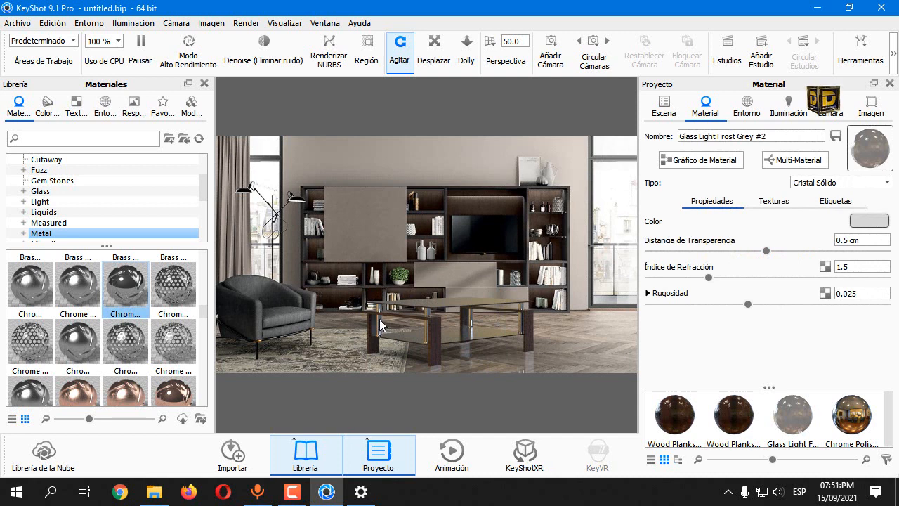
click(380, 319)
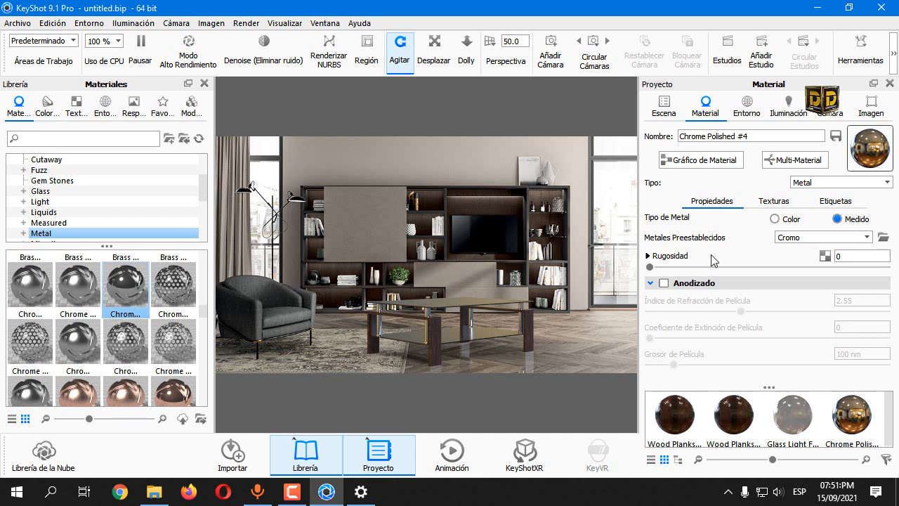
drag(650, 266, 655, 265)
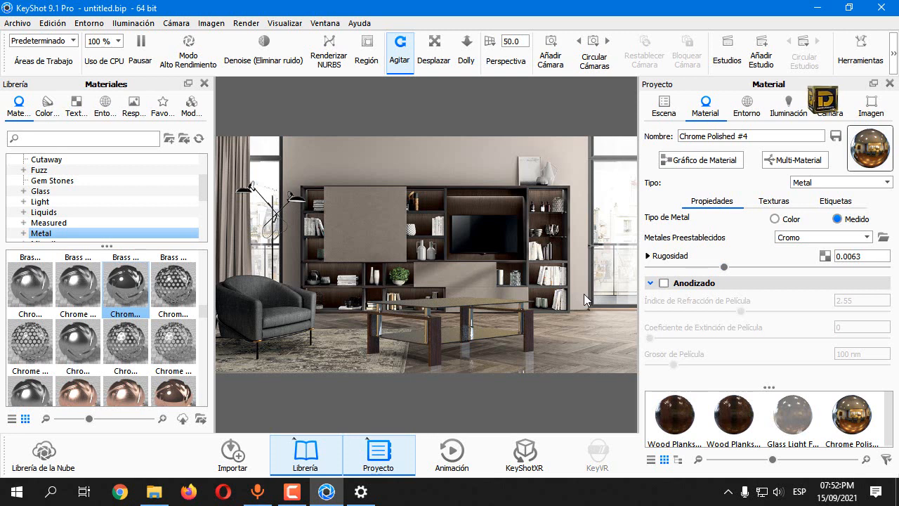
Step: Apply a Glass (Solid) material from the Glass library to the tabletop and lower shelf, and save the scene as render.bip
click(40, 191)
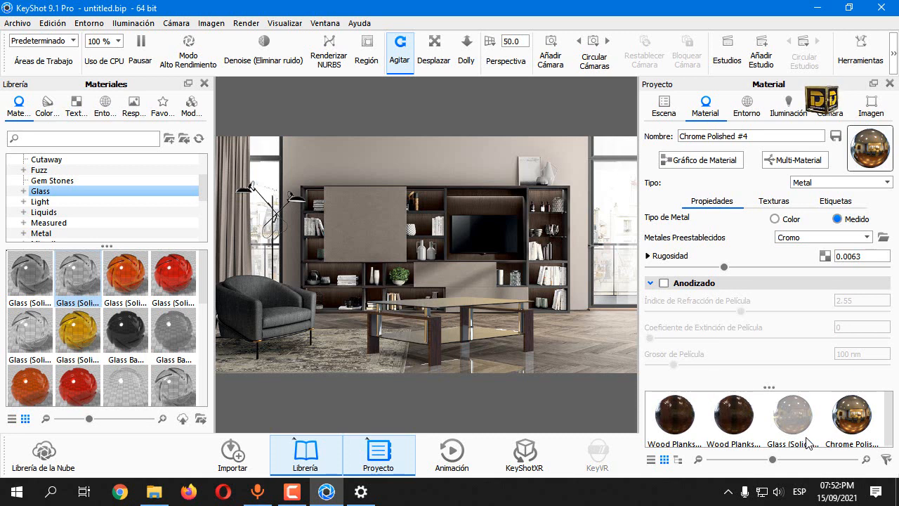
click(15, 25)
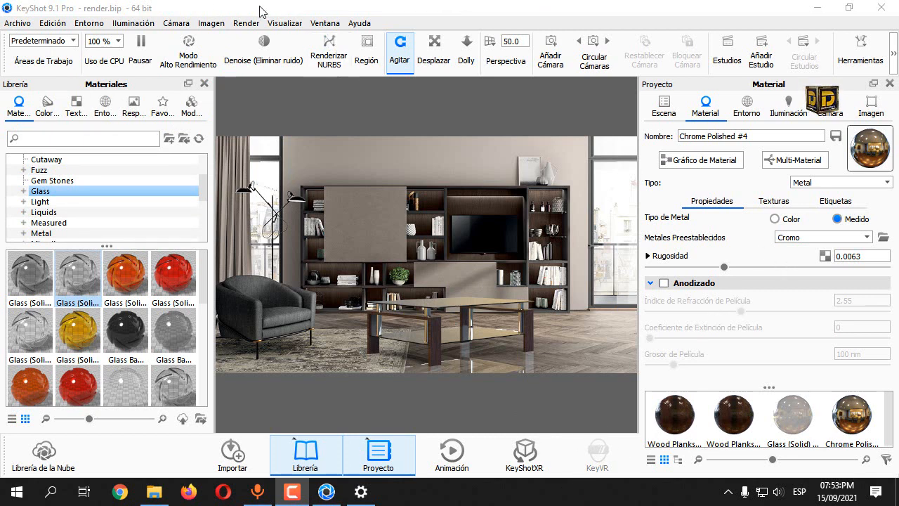
Step: Render the scene as a 1280 x 719 px JPEG still image named render, and close the render output and settings
click(247, 23)
click(281, 148)
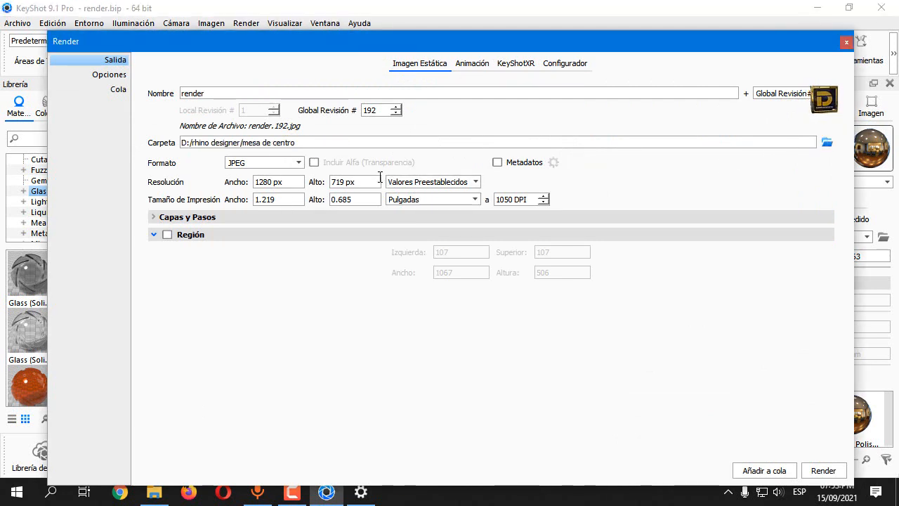
click(437, 188)
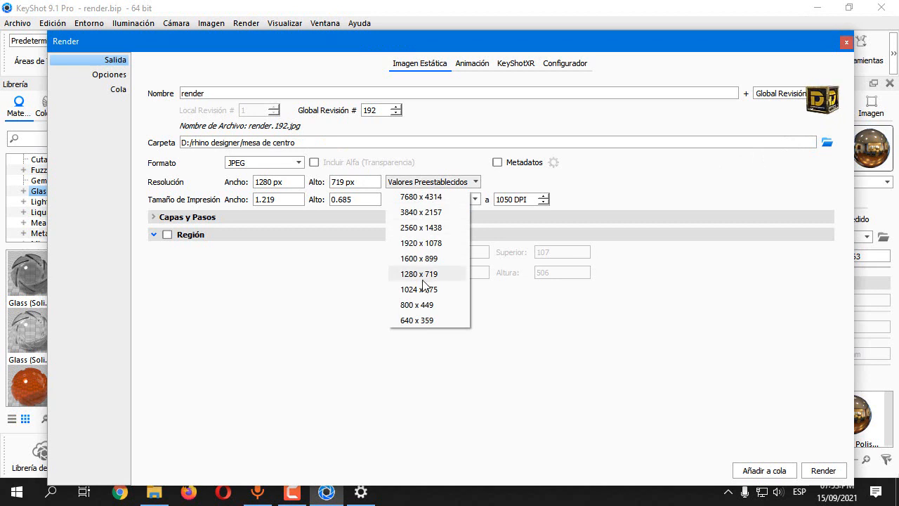
click(501, 227)
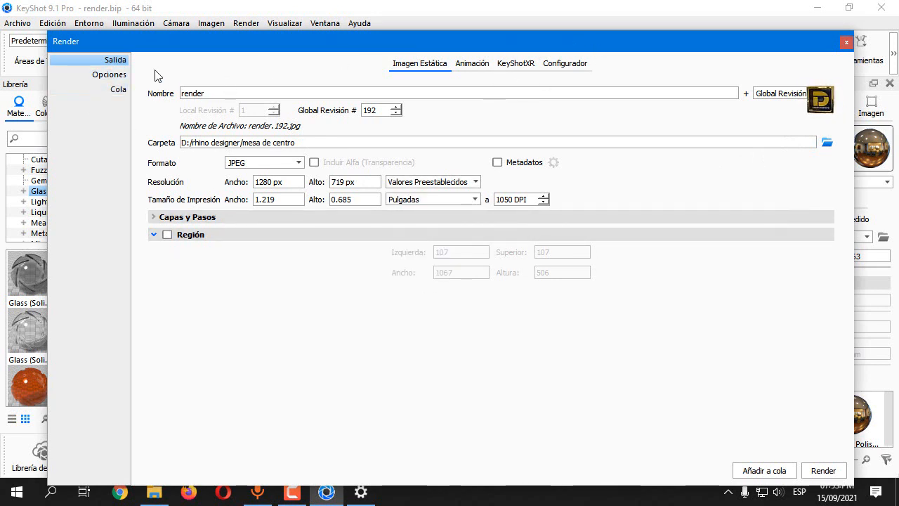
drag(371, 40, 141, 10)
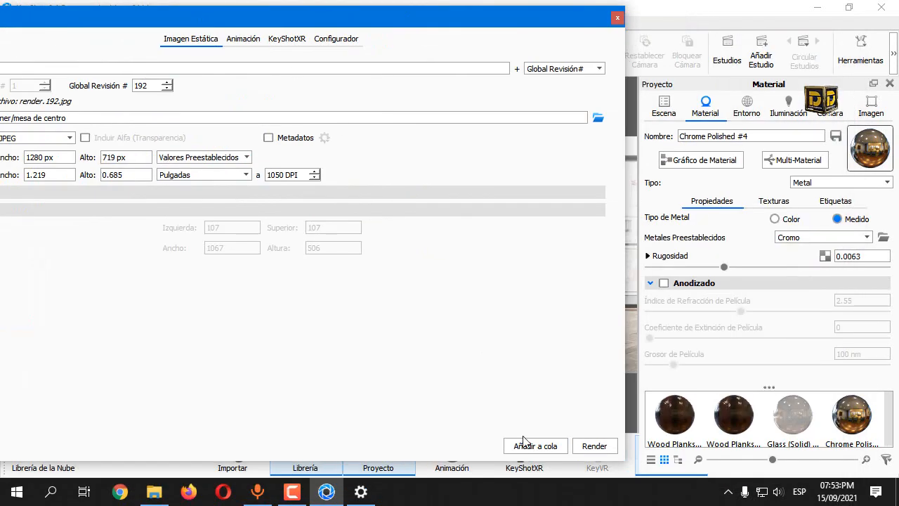
click(582, 440)
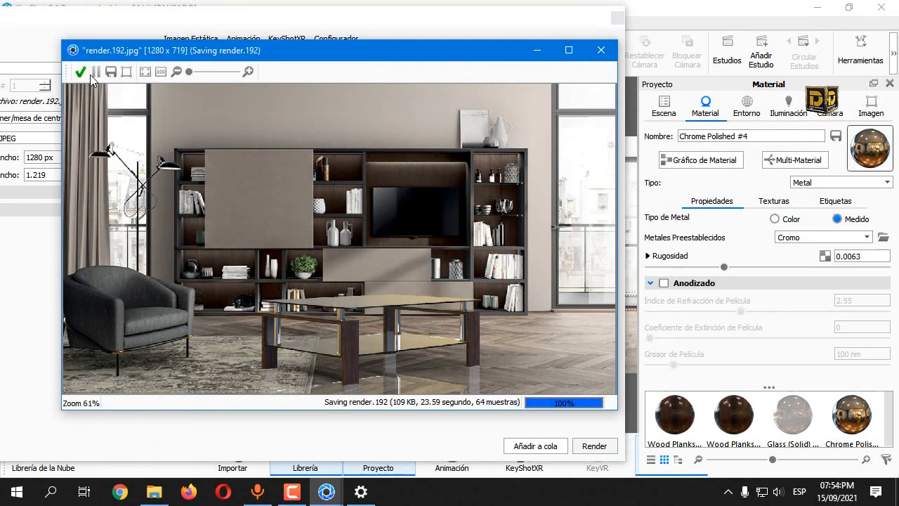
click(599, 51)
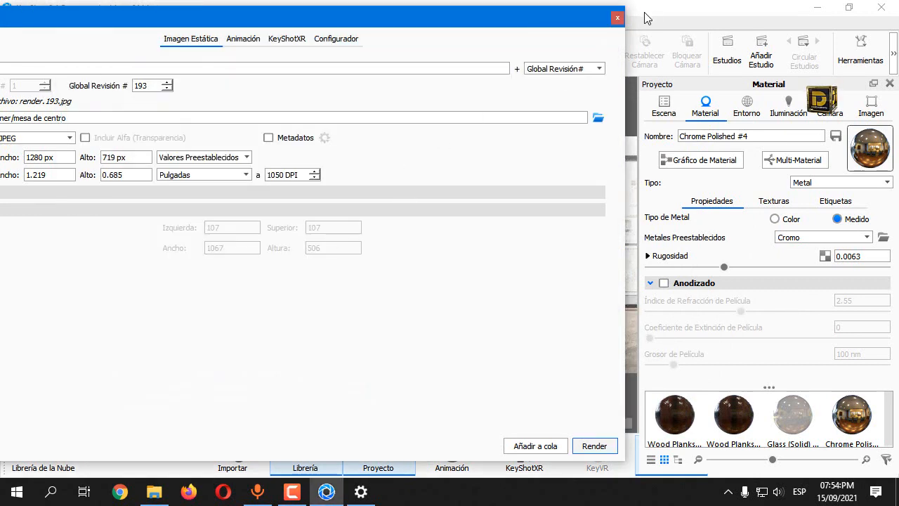
click(617, 18)
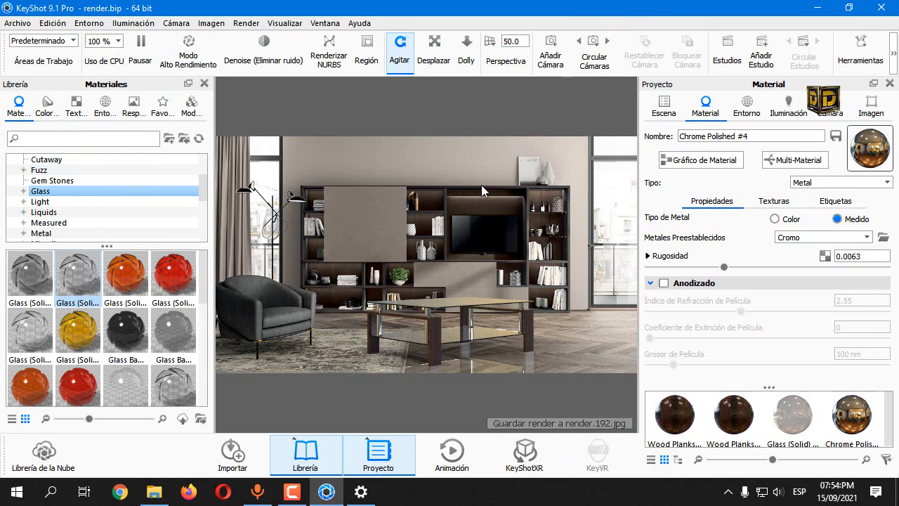
Step: Set the Chrome Polished metal type to Color and switch the environment background from the backplate image to a plain white color
click(782, 222)
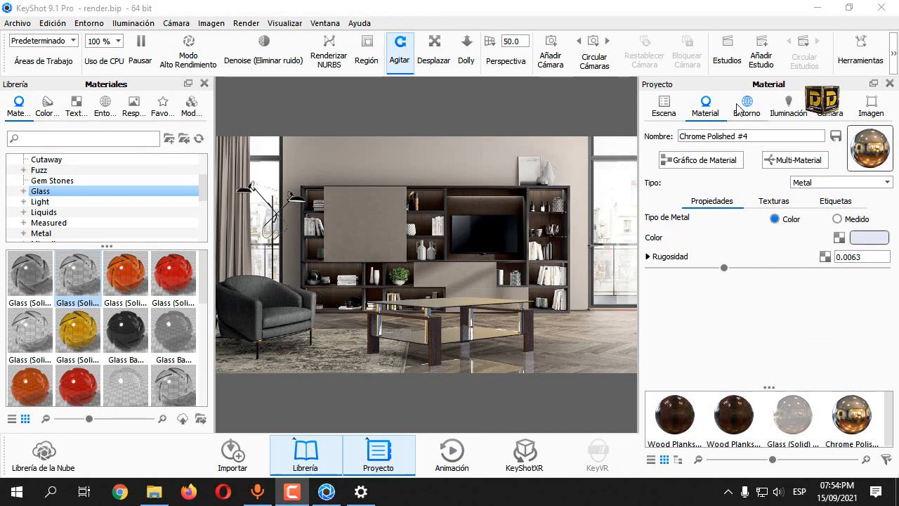
click(747, 107)
scroll(785, 293, up, 3)
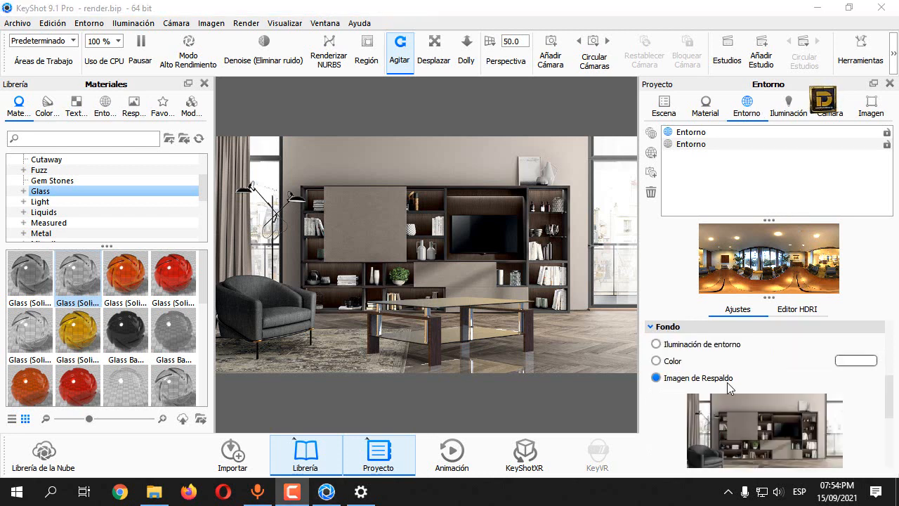
click(679, 361)
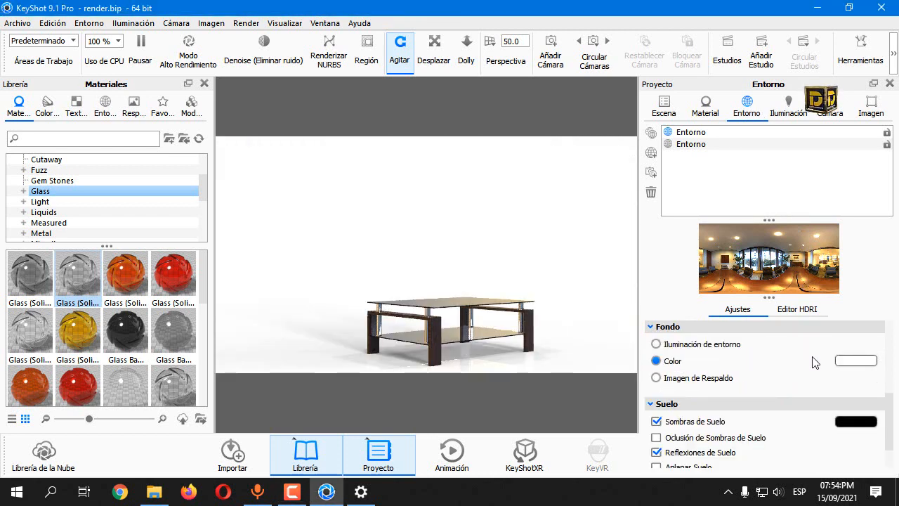
Step: Orbit and enlarge the table to a raised angled view, and try the blue and purple backplates from the fondos folder
drag(470, 340, 383, 284)
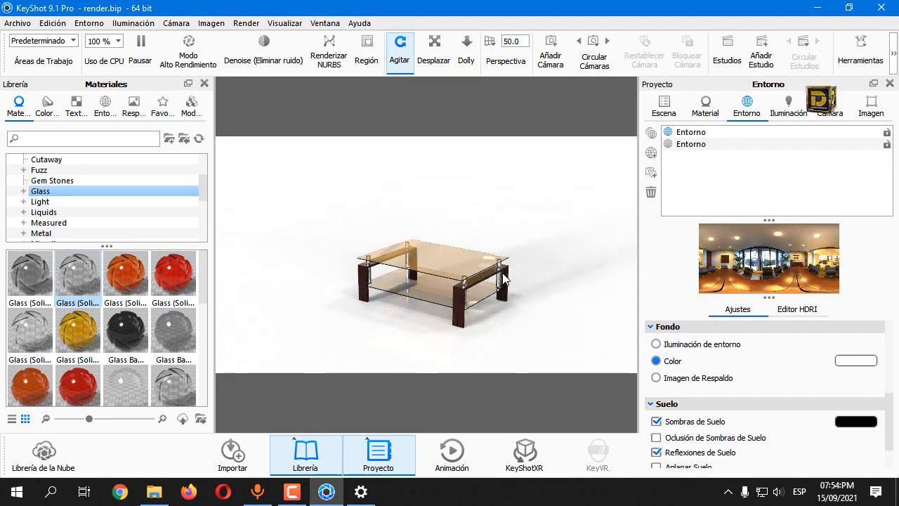
click(132, 104)
click(40, 180)
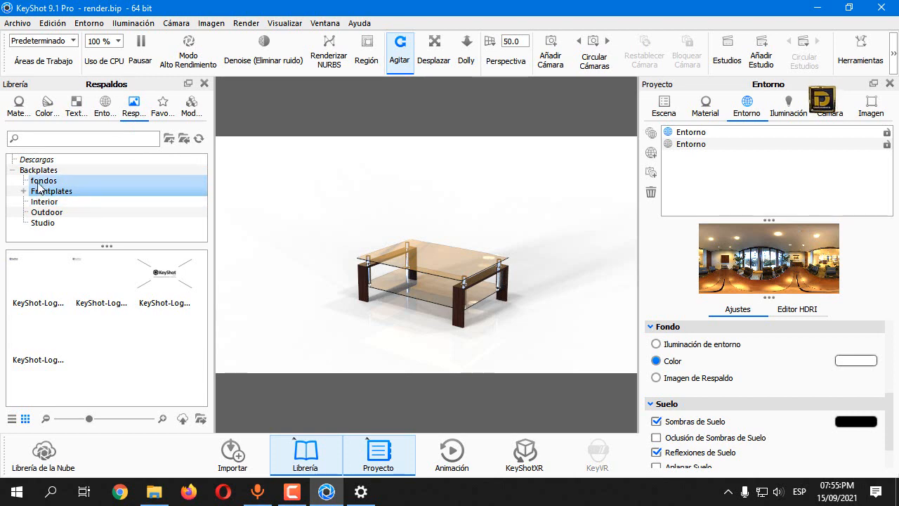
drag(39, 277, 330, 284)
drag(107, 282, 285, 271)
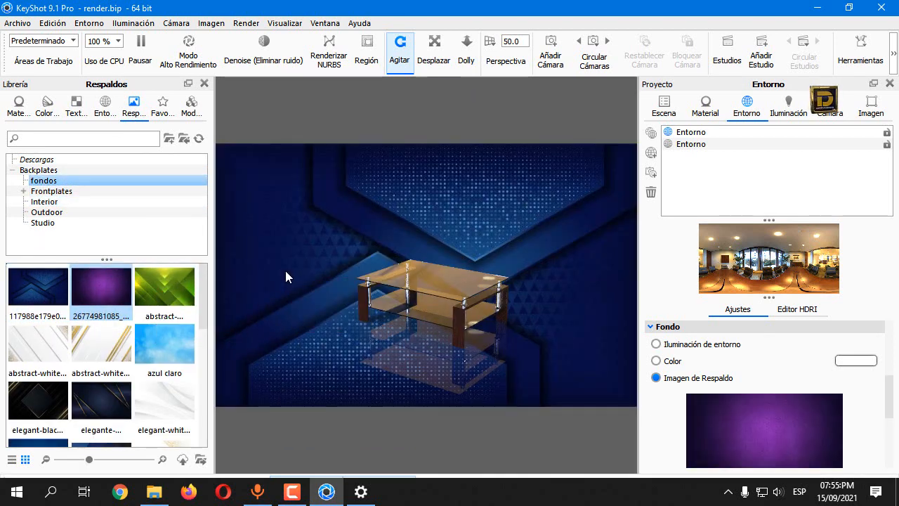
scroll(417, 304, up, 2)
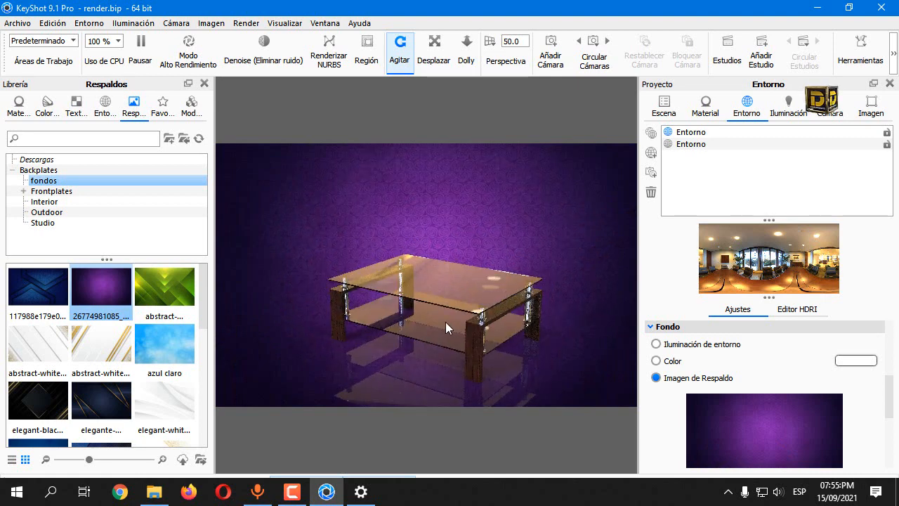
Step: Apply the dark blue backplate with gold lines from the fondos folder and reposition the table in a raised three-quarter view
drag(113, 426, 314, 352)
drag(385, 316, 370, 276)
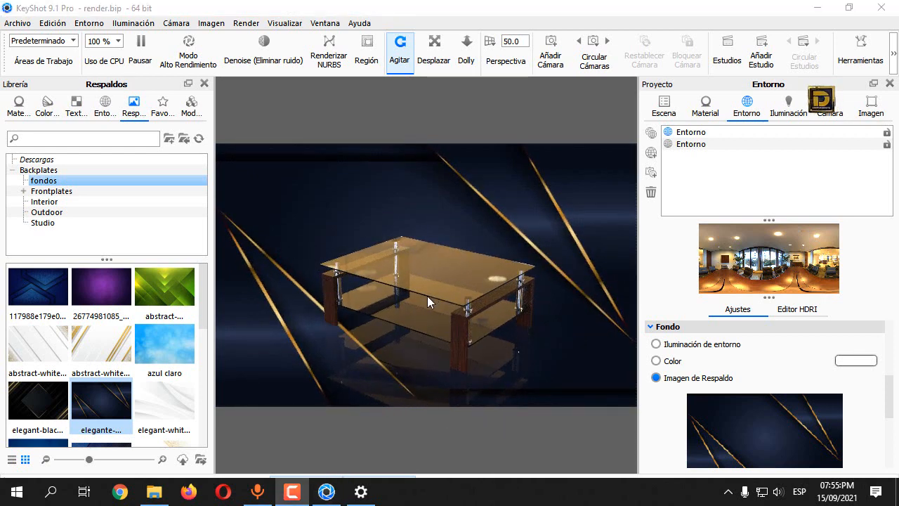
drag(401, 275, 437, 281)
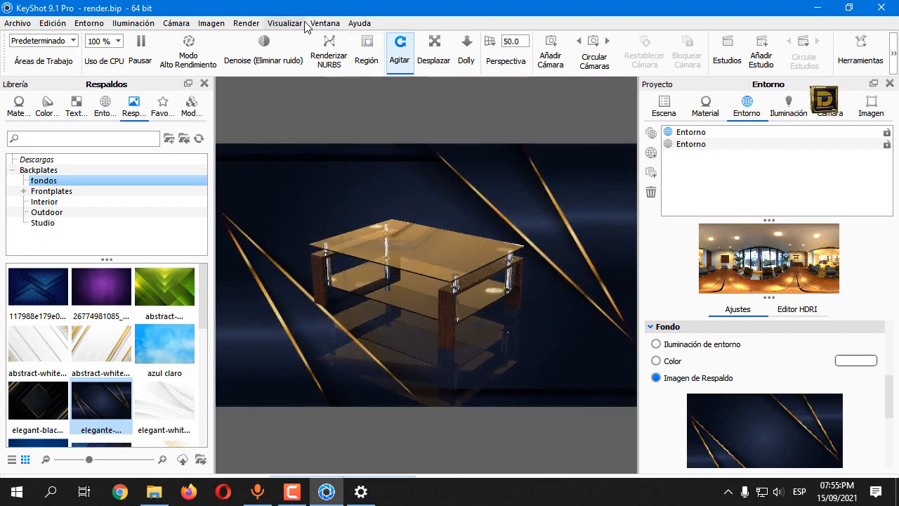
Step: Render the table against the dark blue and gold backplate, and close the render output and the program
click(245, 24)
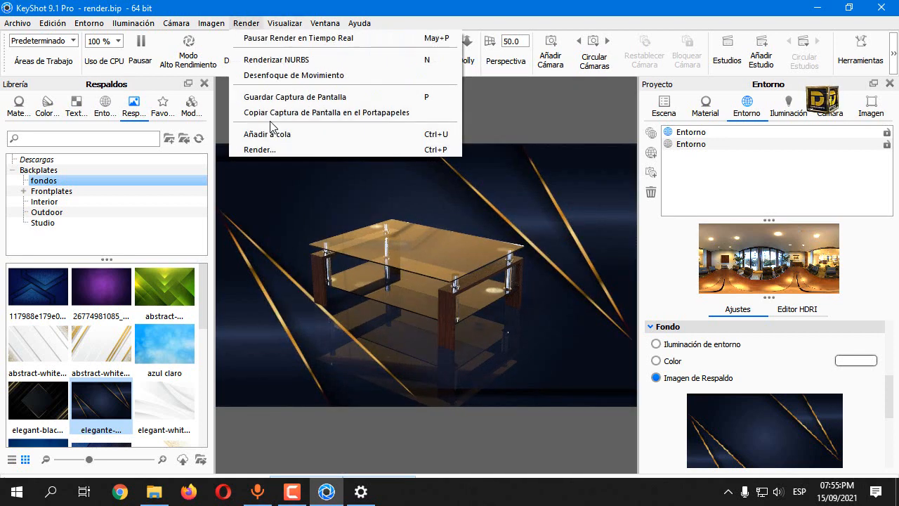
click(276, 149)
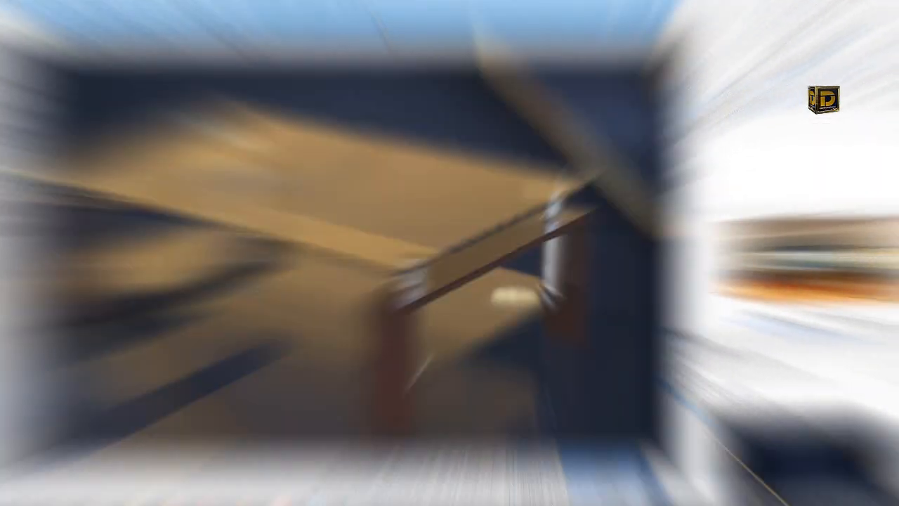
click(631, 49)
click(625, 38)
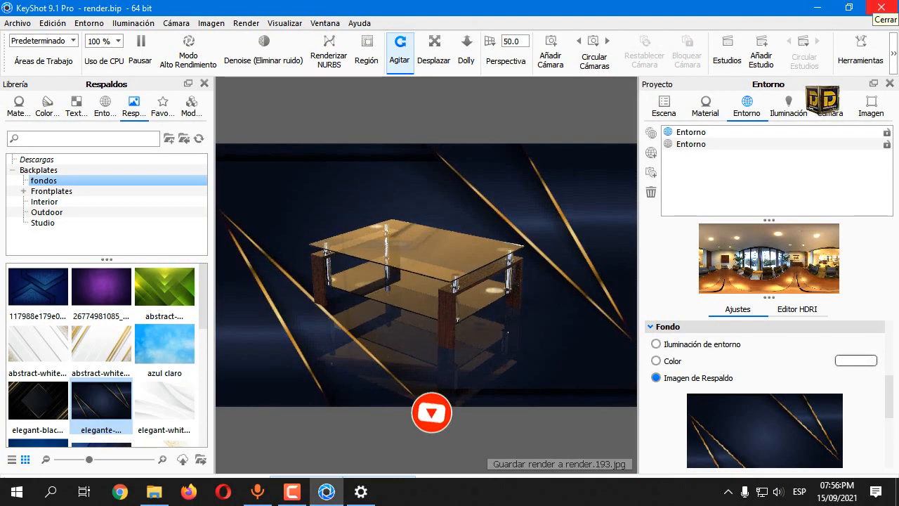
click(881, 7)
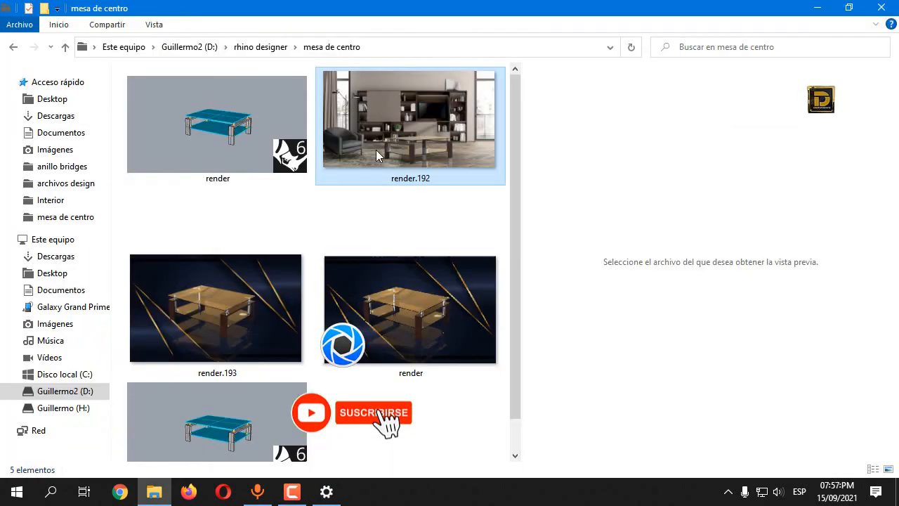
Step: Compare the previews of render.192 and render.193 in File Explorer's mesa de centro folder
click(374, 176)
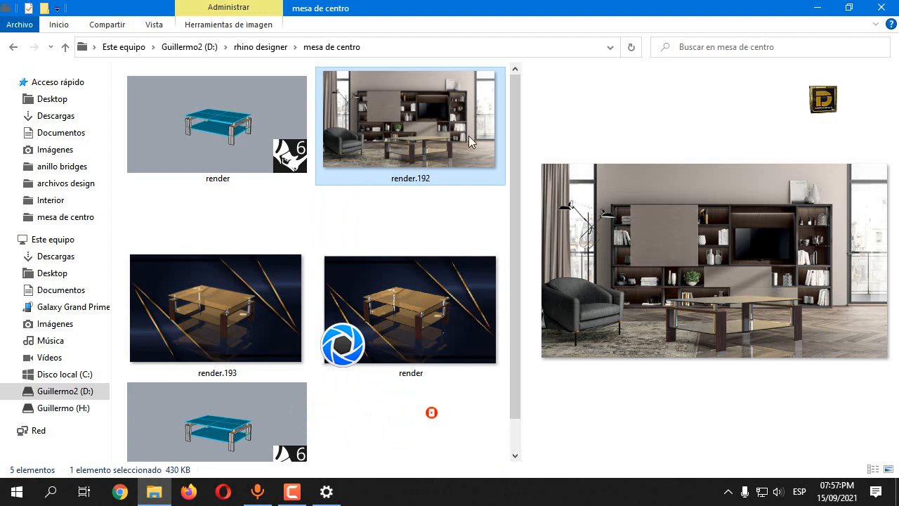
click(218, 303)
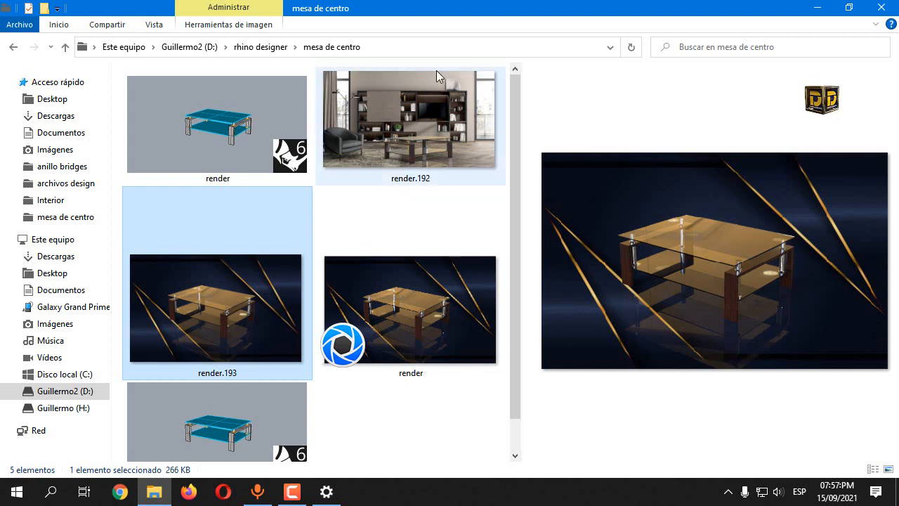
click(423, 106)
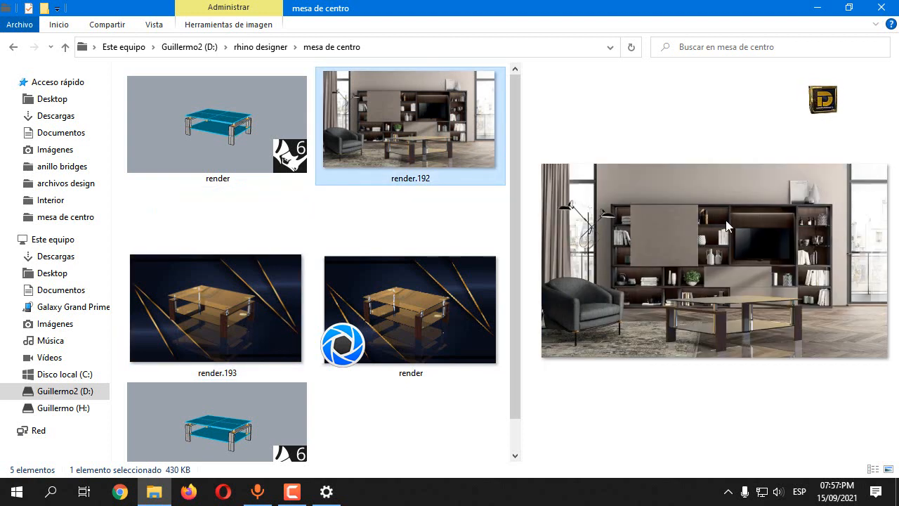